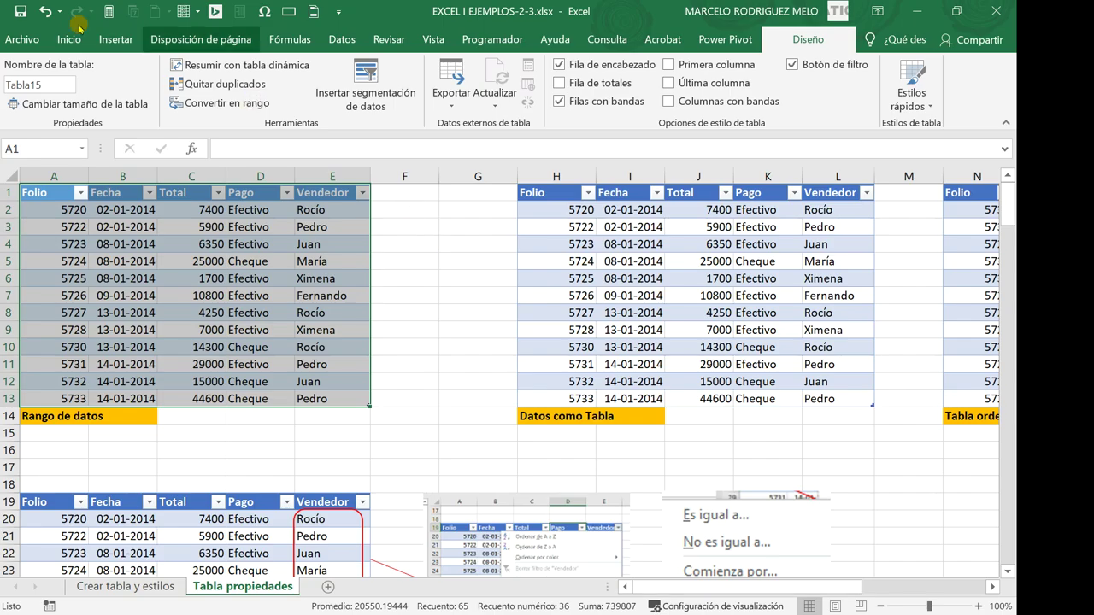
Undo the table creation on A1:E13 and convert that same range into a table again
click(47, 15)
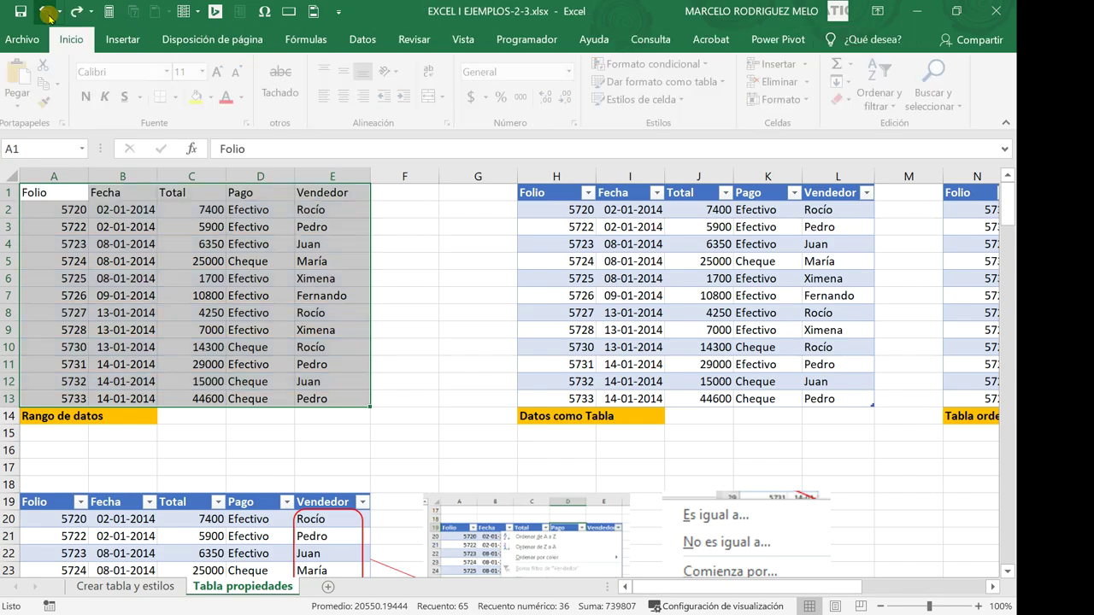
click(454, 235)
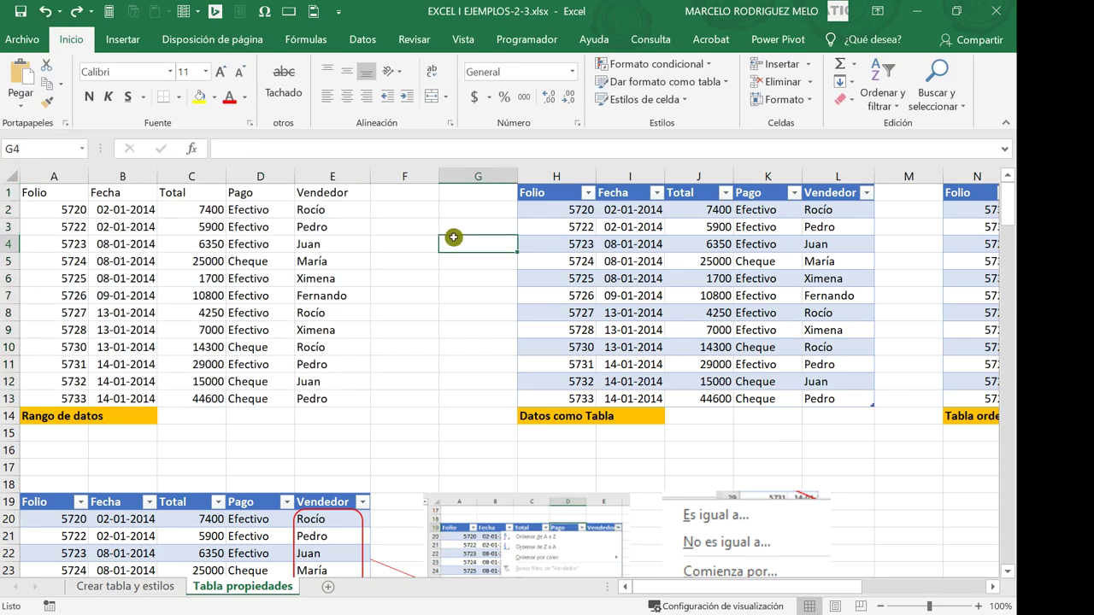
drag(66, 192, 317, 401)
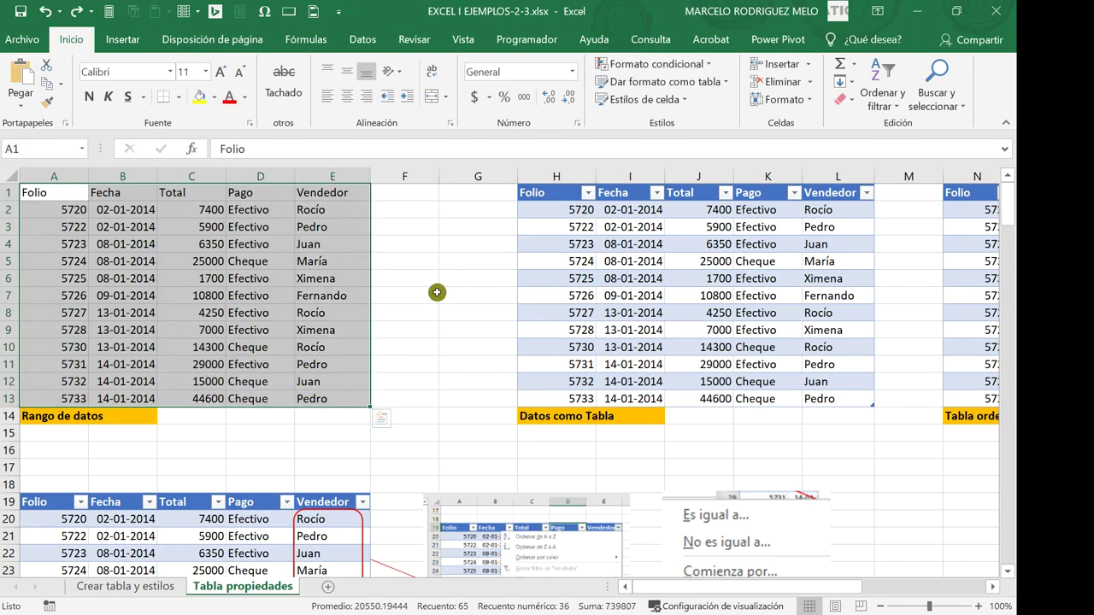
click(126, 39)
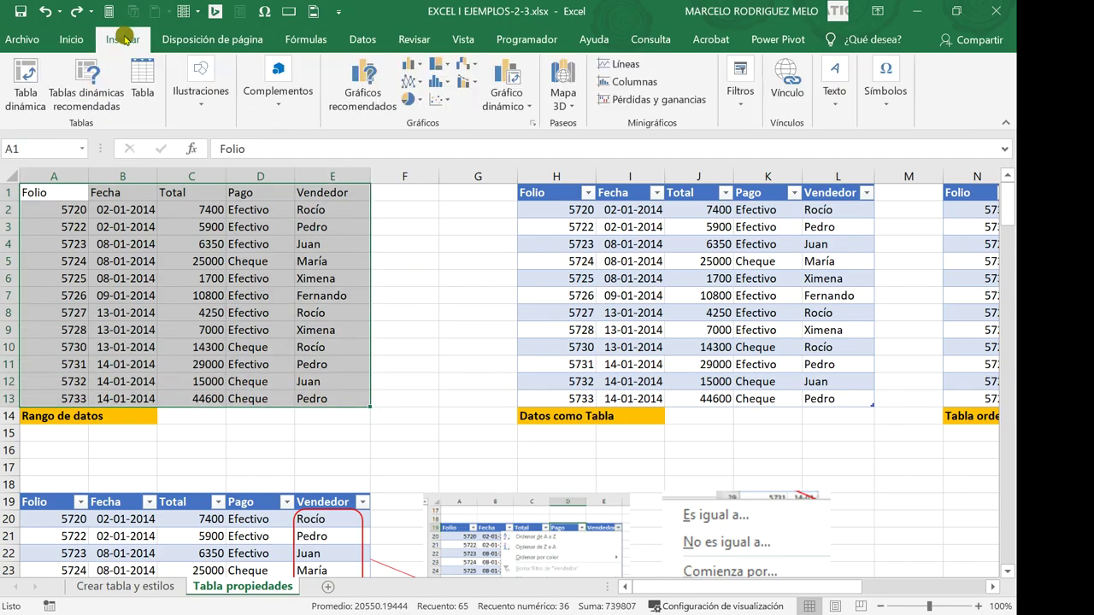
click(143, 77)
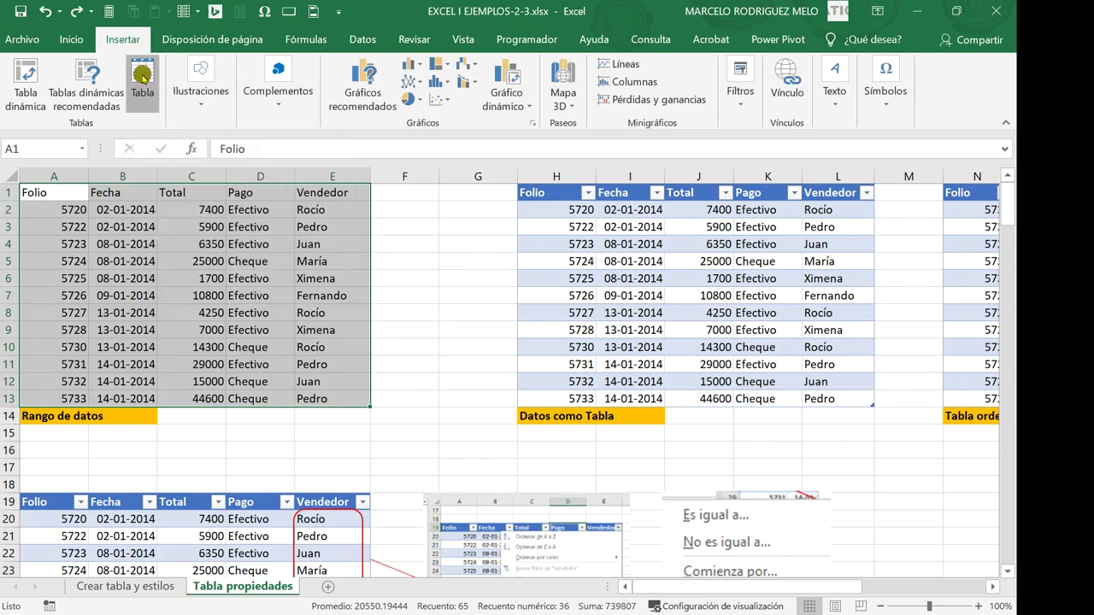
click(586, 473)
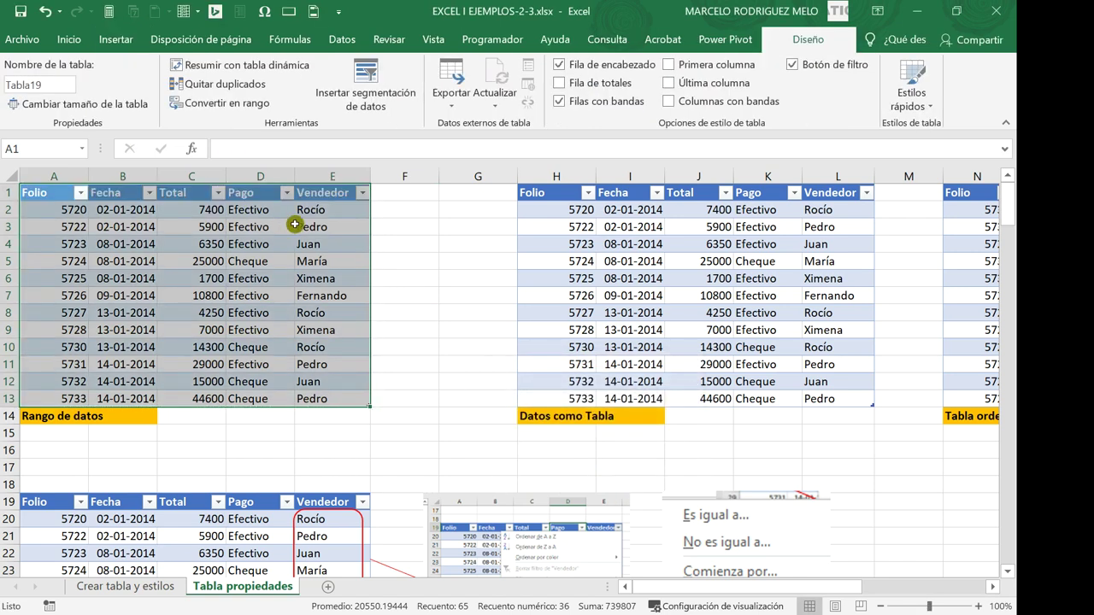
Convert the table in A1:E13 back into a normal range
drag(50, 193, 332, 392)
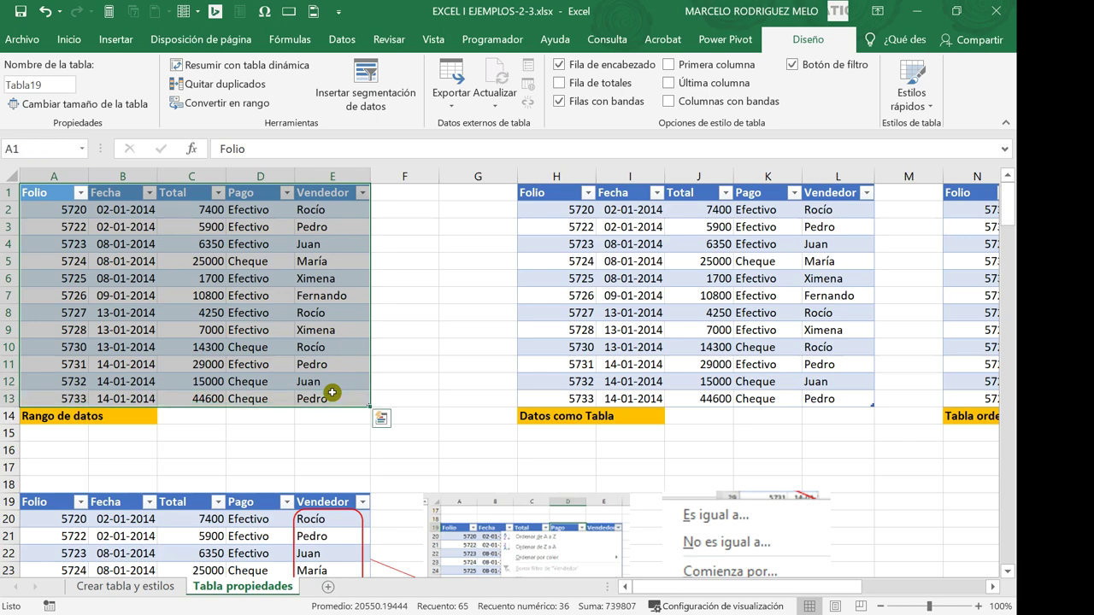
right_click(316, 246)
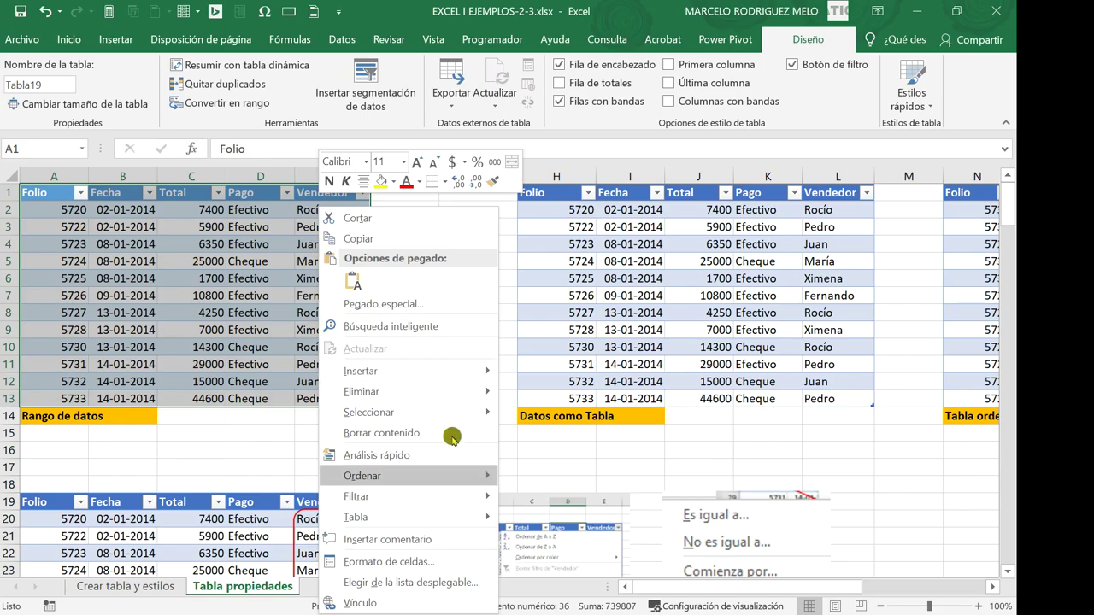
mouse_move(403, 515)
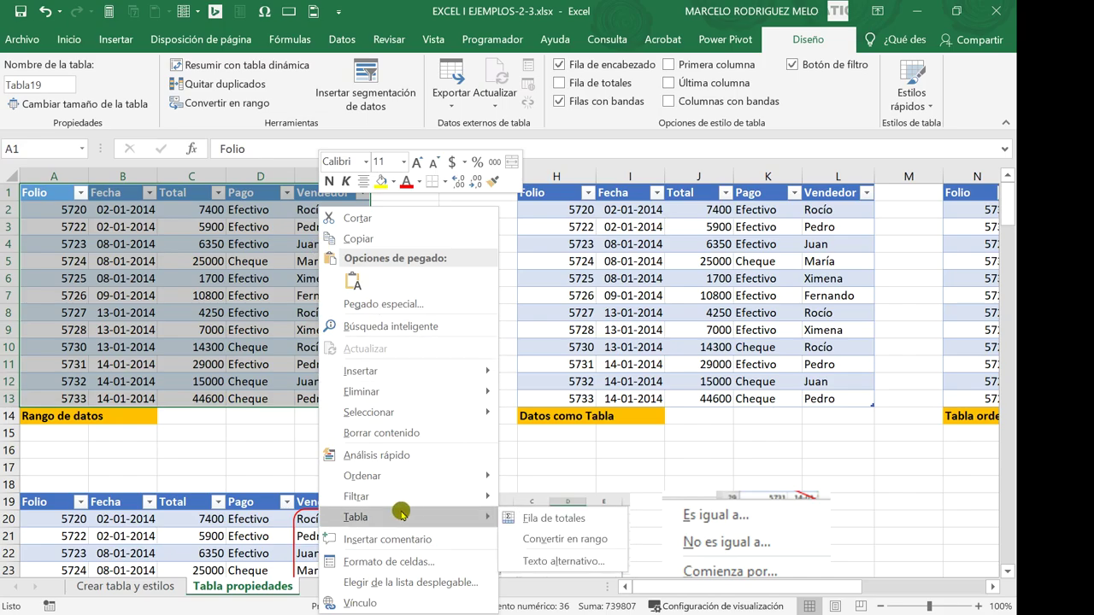
click(597, 538)
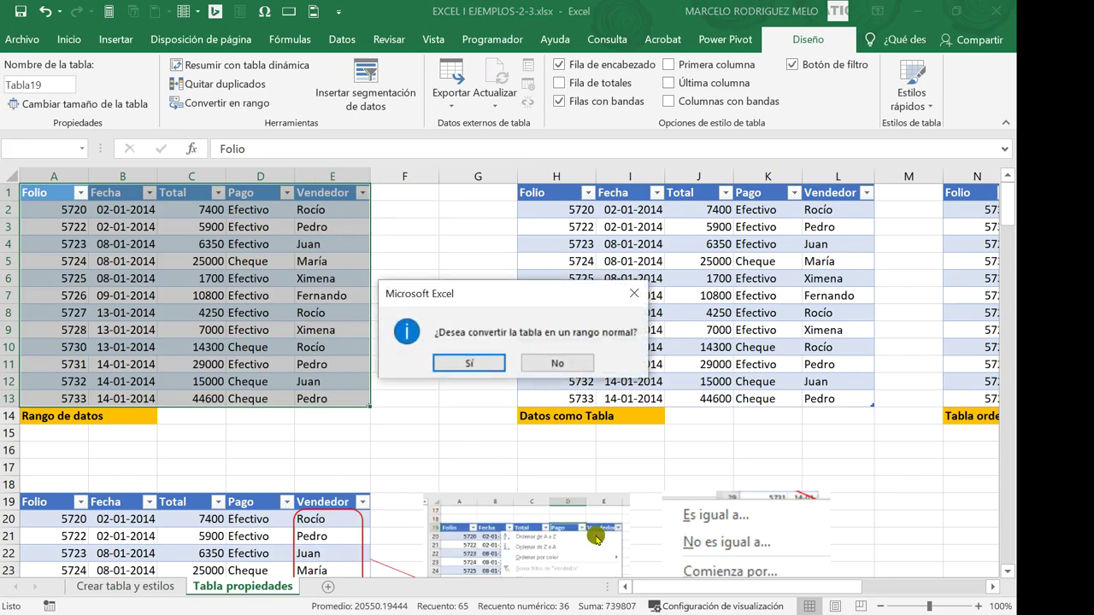
click(470, 365)
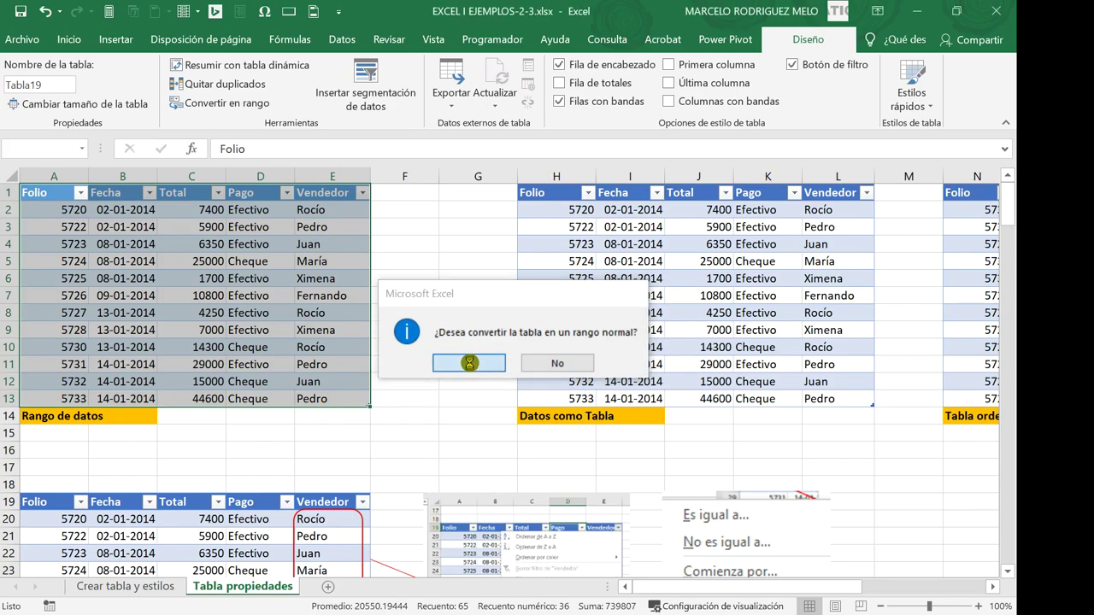
click(170, 215)
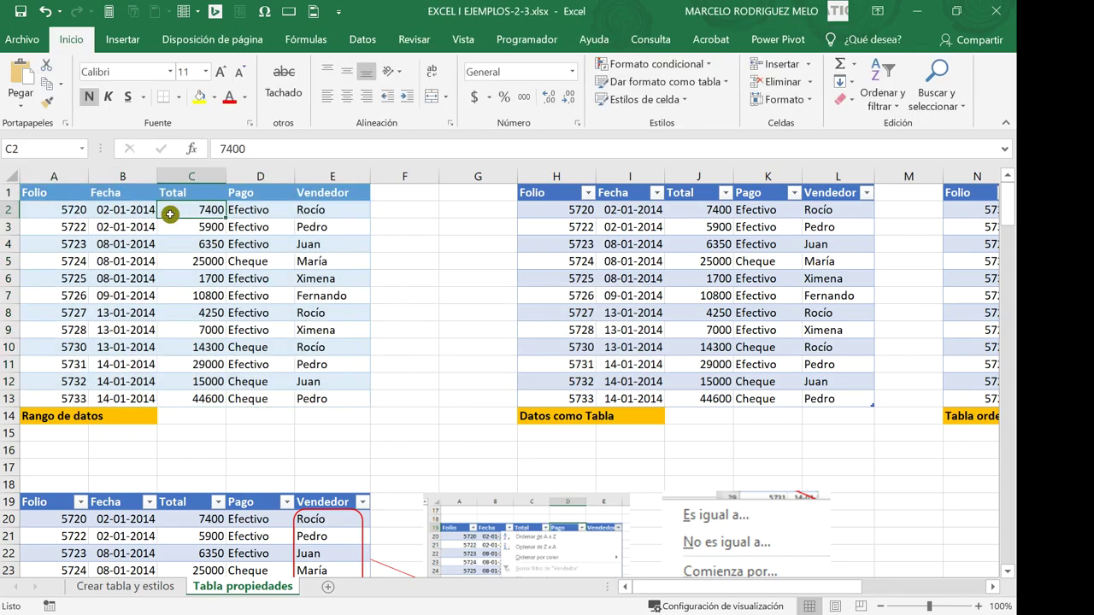
click(120, 251)
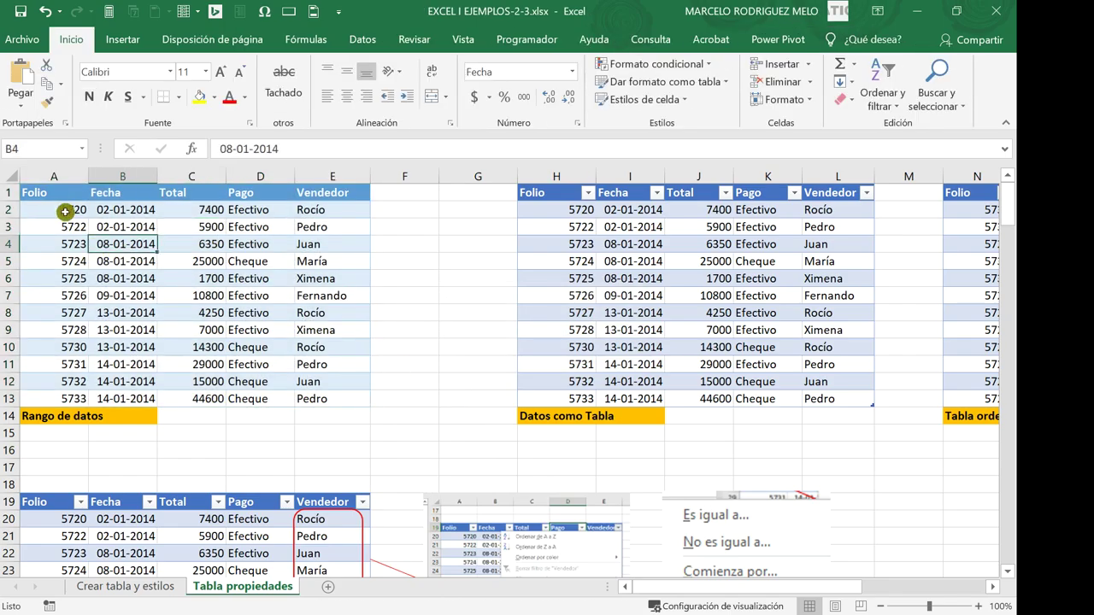
Remove the fill color left by the table style from the range A1:E13
drag(56, 195, 342, 398)
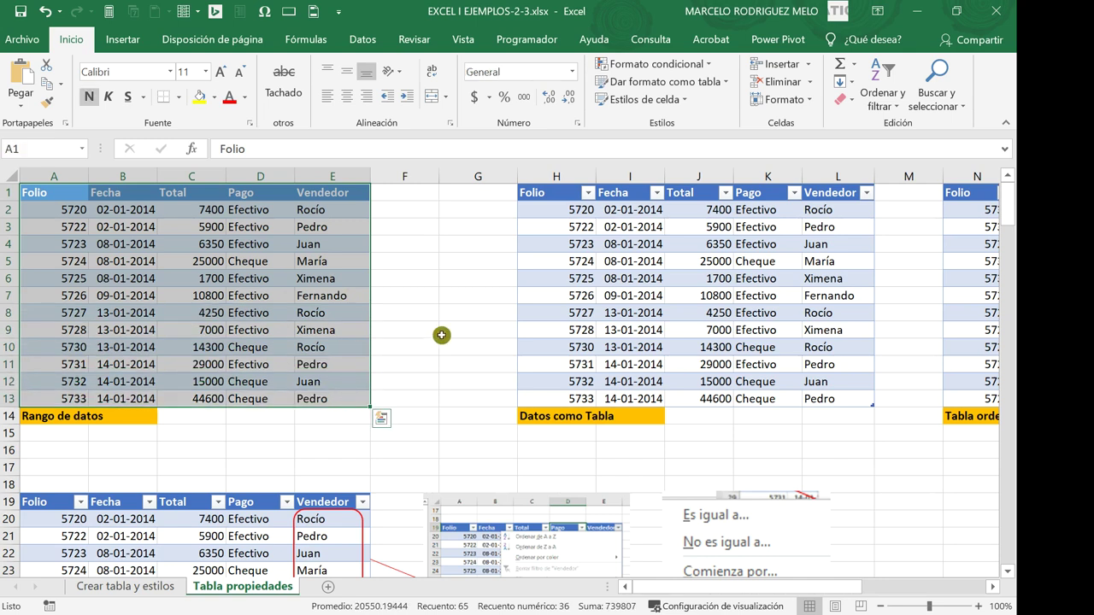
drag(74, 196, 325, 388)
right_click(255, 289)
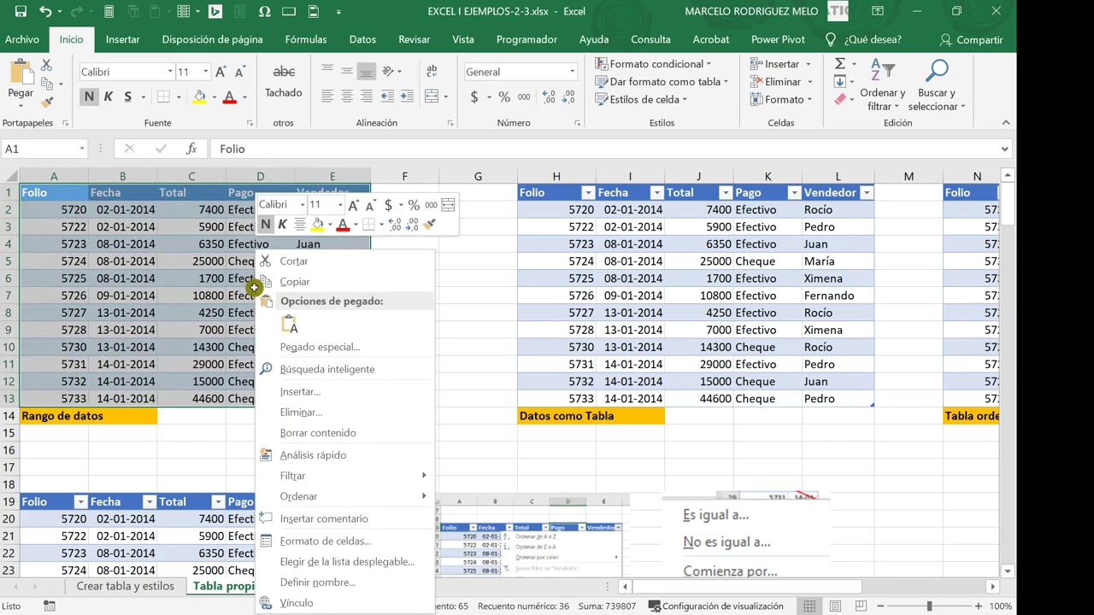
click(329, 225)
click(359, 370)
click(452, 351)
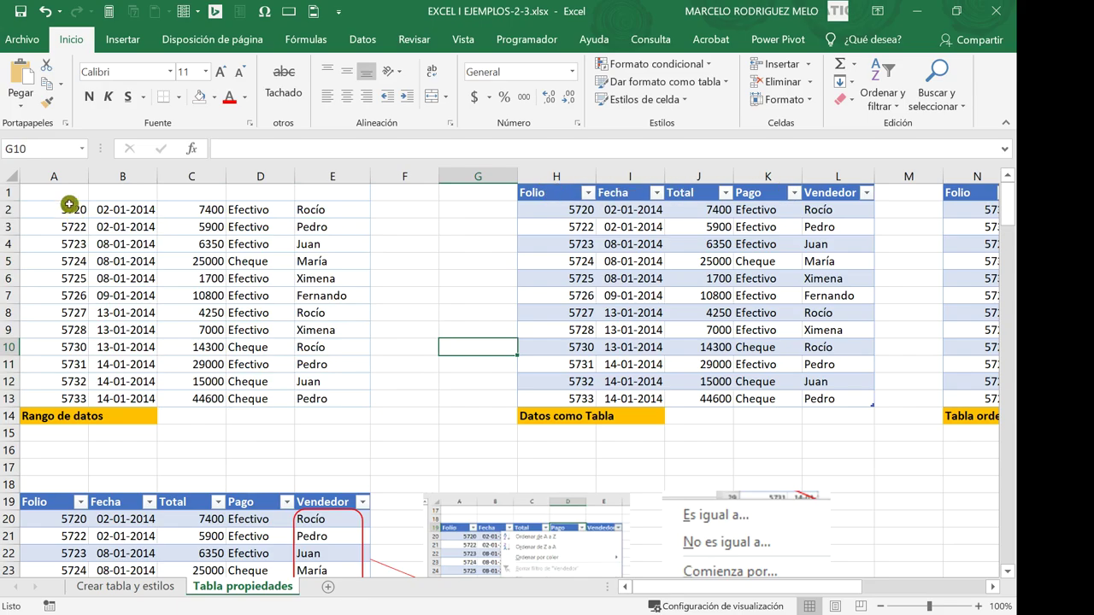
Set the font color of the header cells A1:E1 to Automático
drag(70, 194, 311, 198)
click(242, 101)
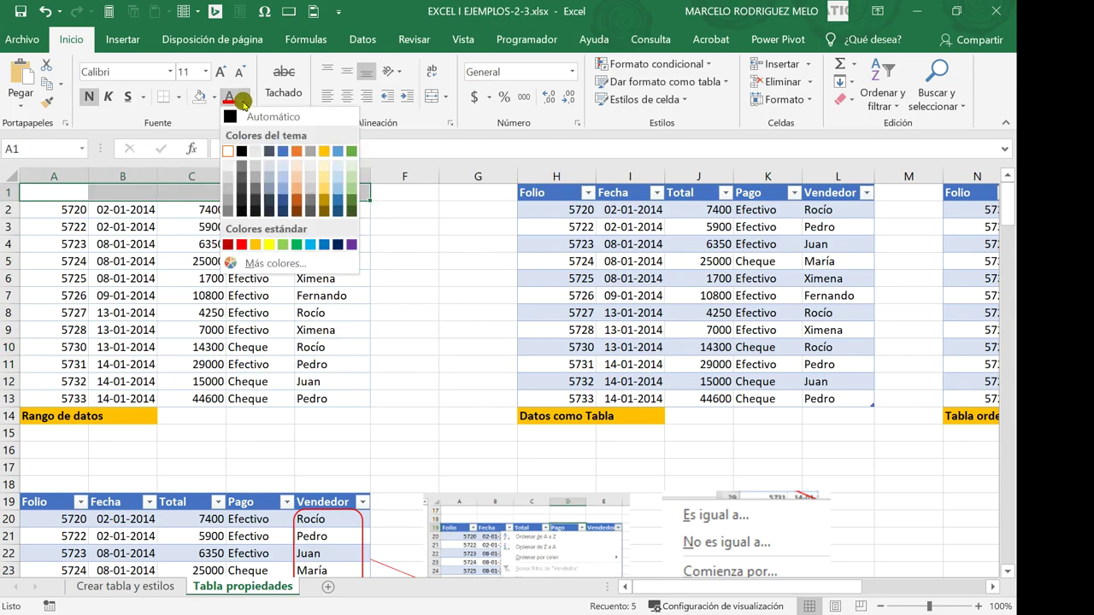
click(236, 116)
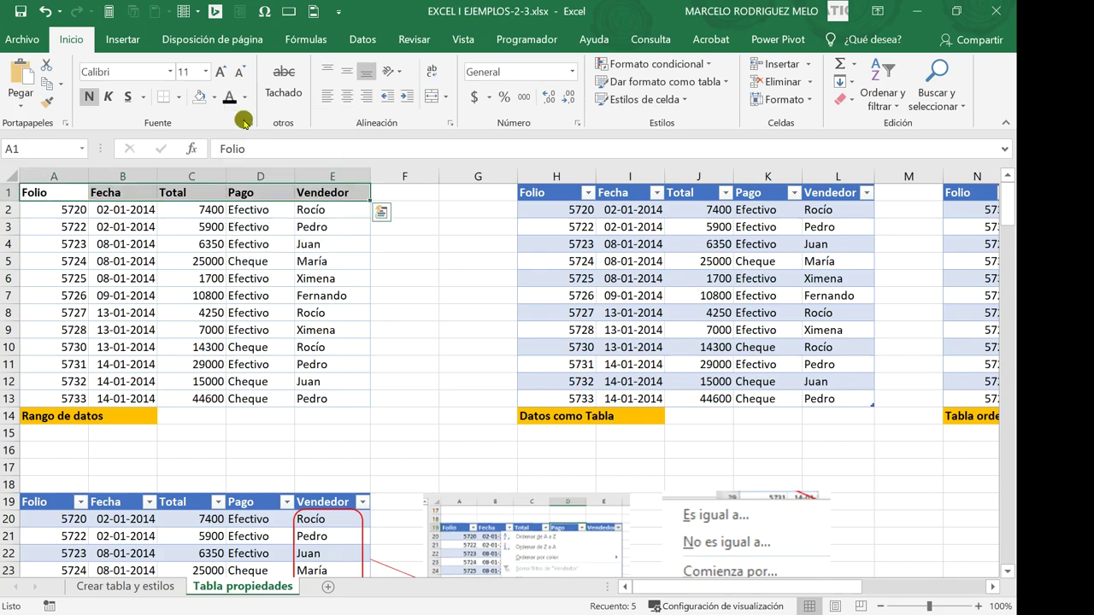
click(427, 264)
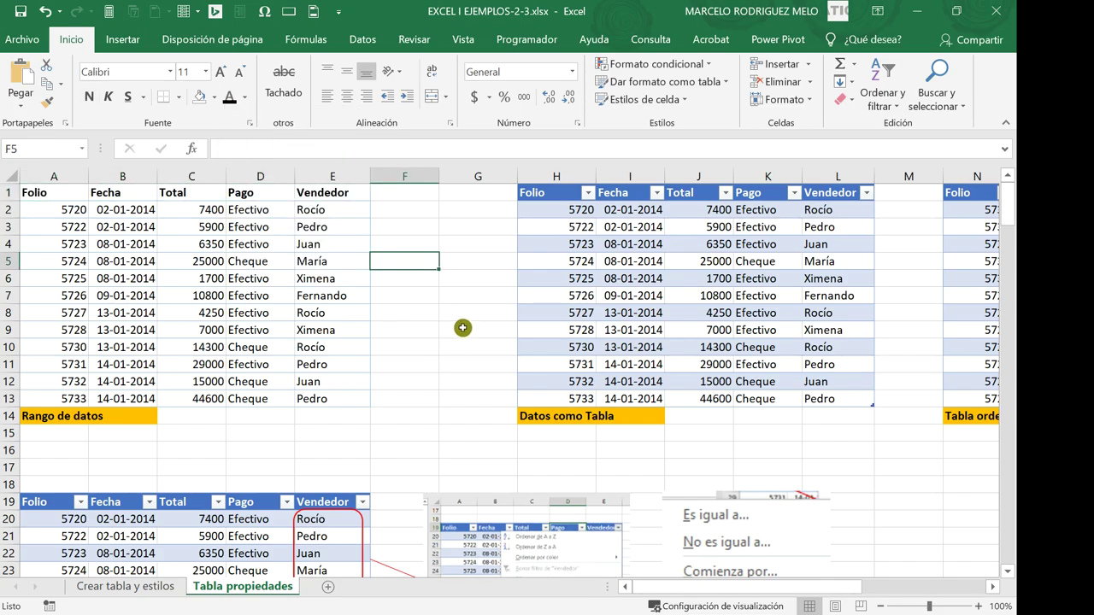
Remove the bold formatting from the header cells A1:E1
drag(63, 187, 303, 194)
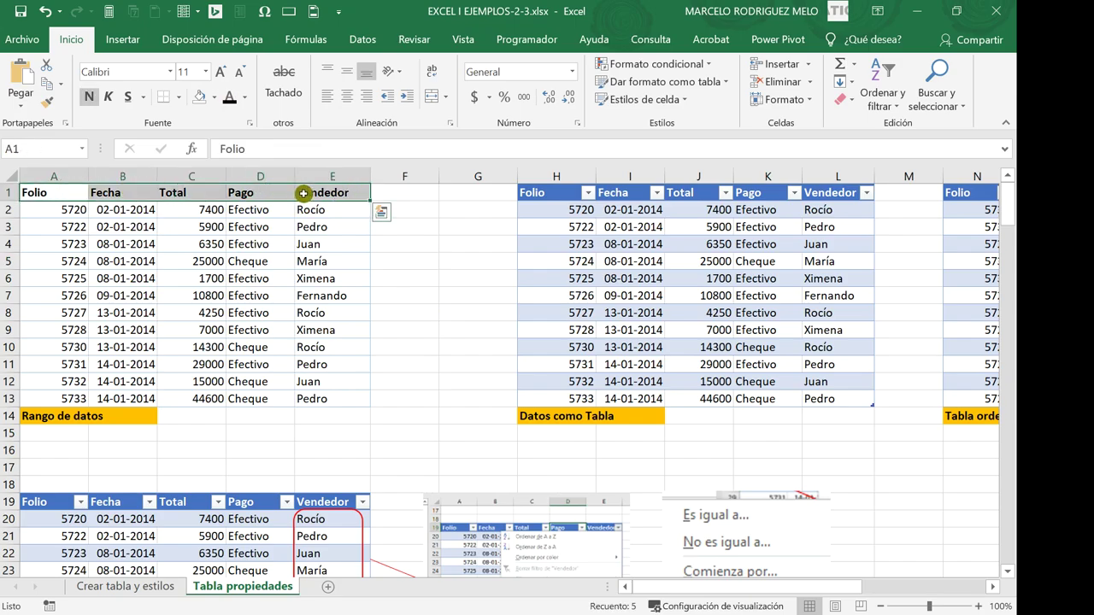
click(89, 96)
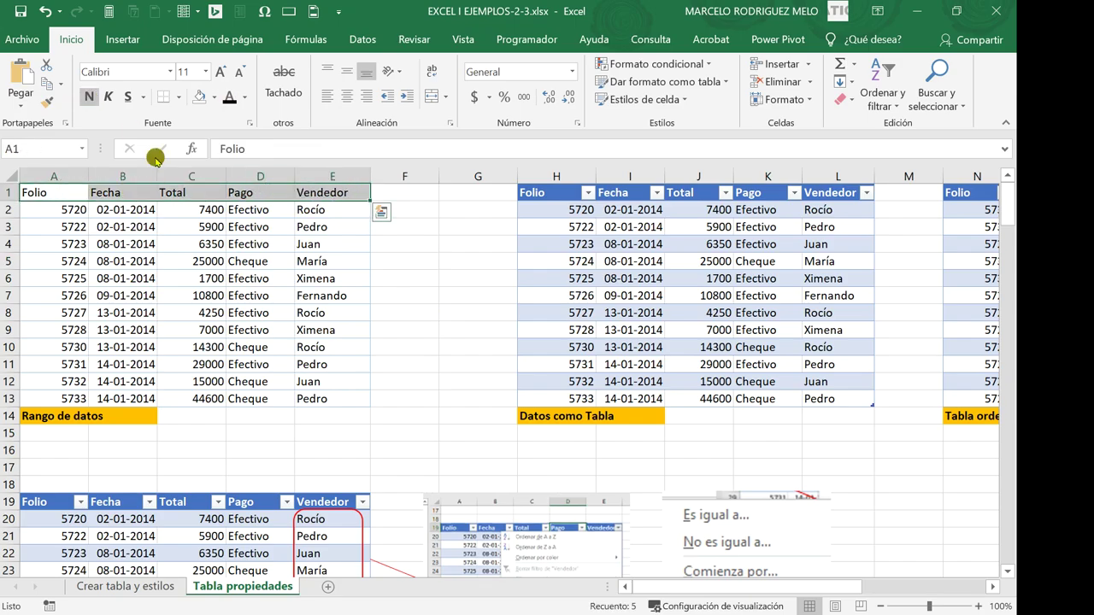
click(436, 363)
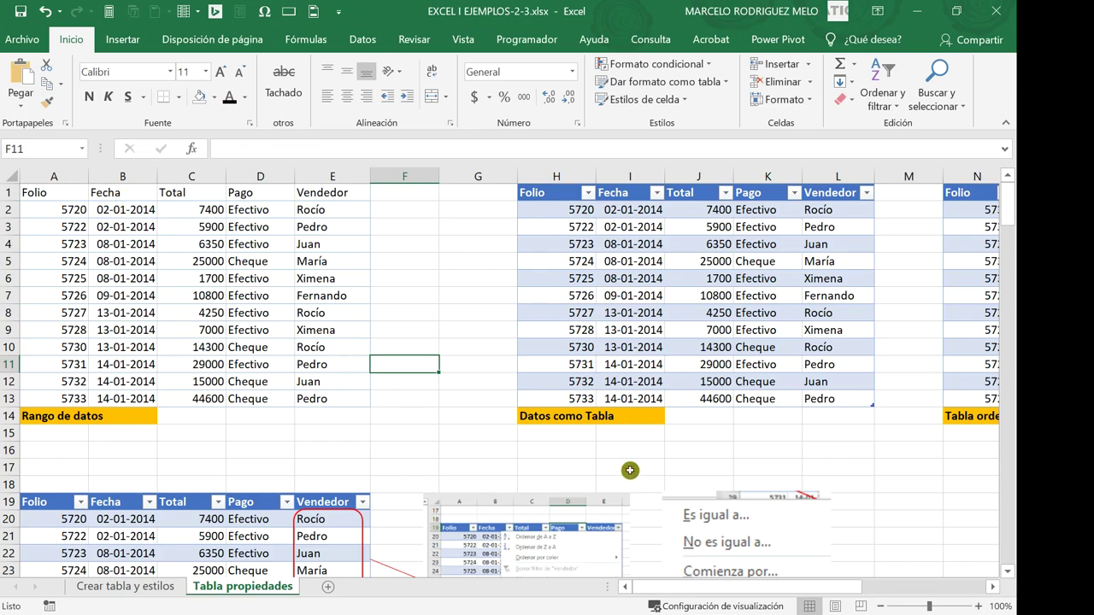
Examine the sort and filter options of the Vendedor column in the "Datos como Tabla" table, leaving them unapplied
click(992, 587)
click(993, 587)
click(991, 587)
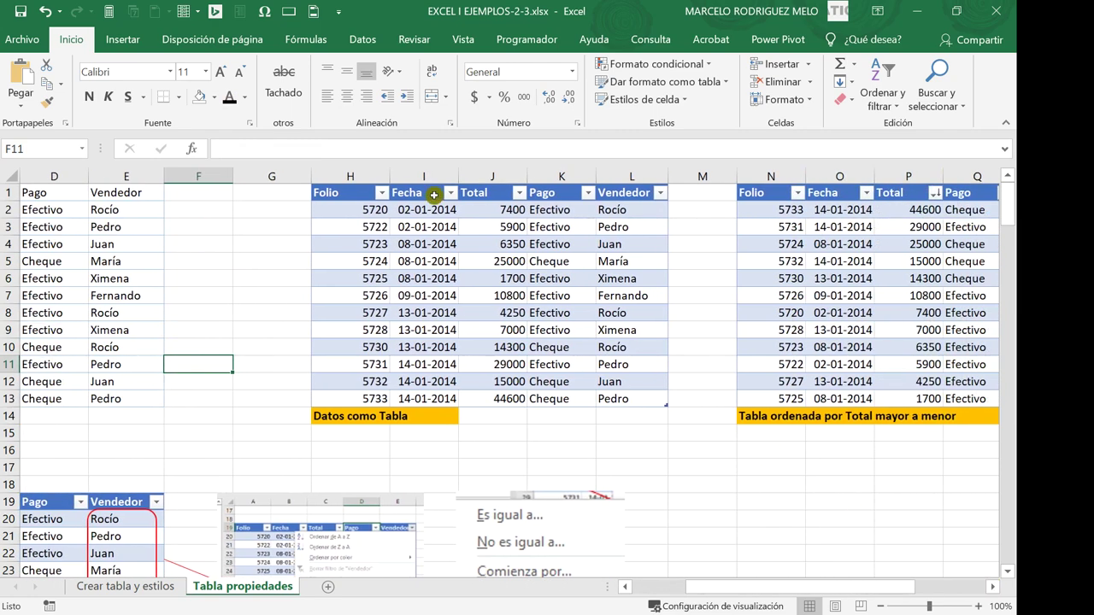
drag(352, 193, 626, 403)
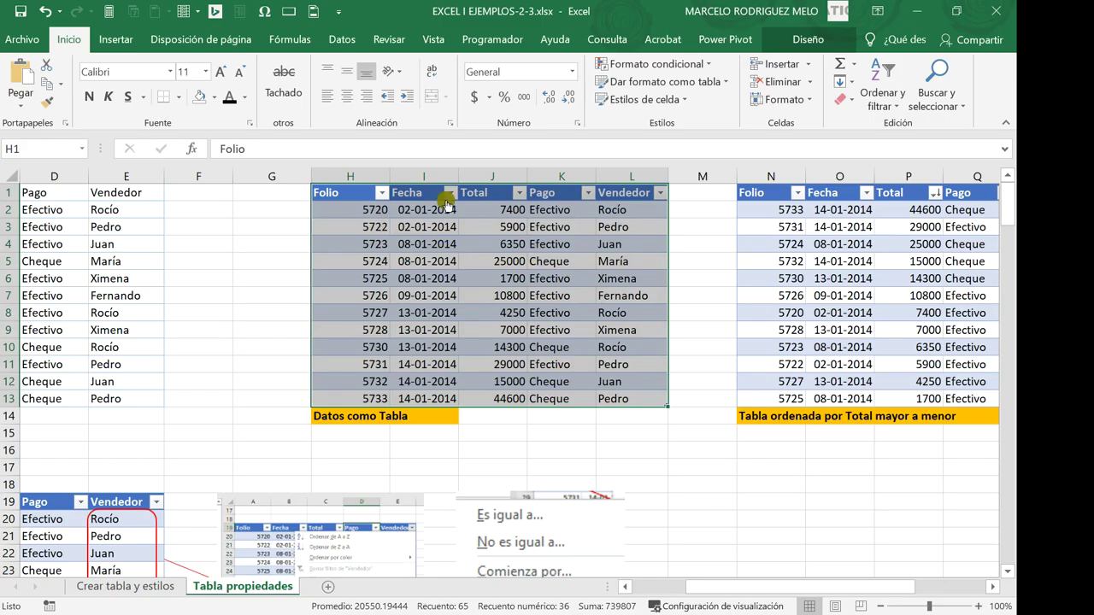
click(658, 192)
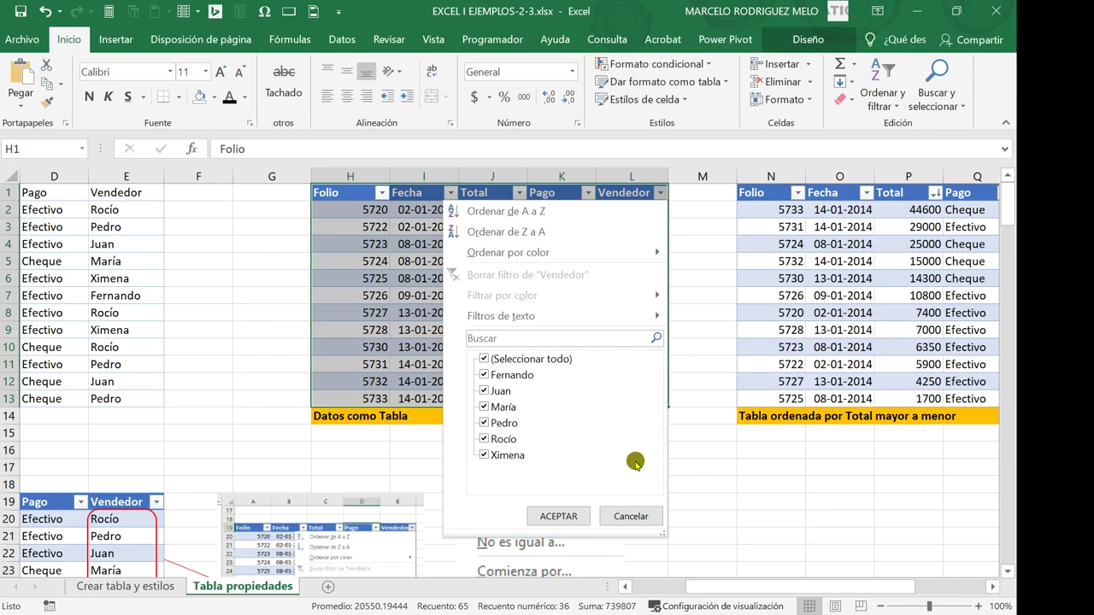
click(631, 516)
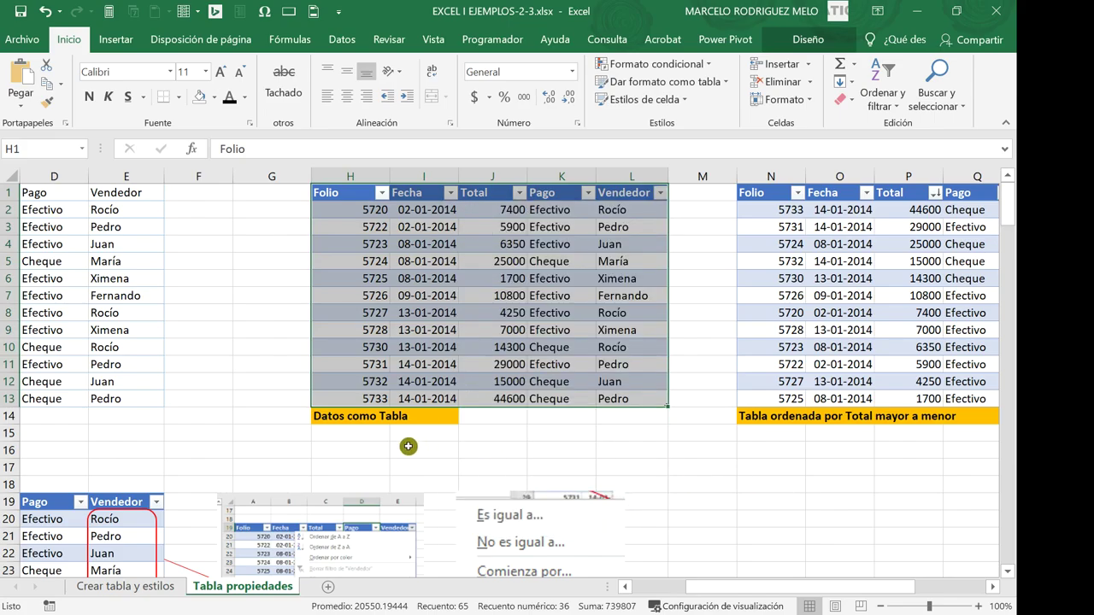
Sort the table in N1:R13 by the Total column from largest to smallest
drag(785, 592, 889, 592)
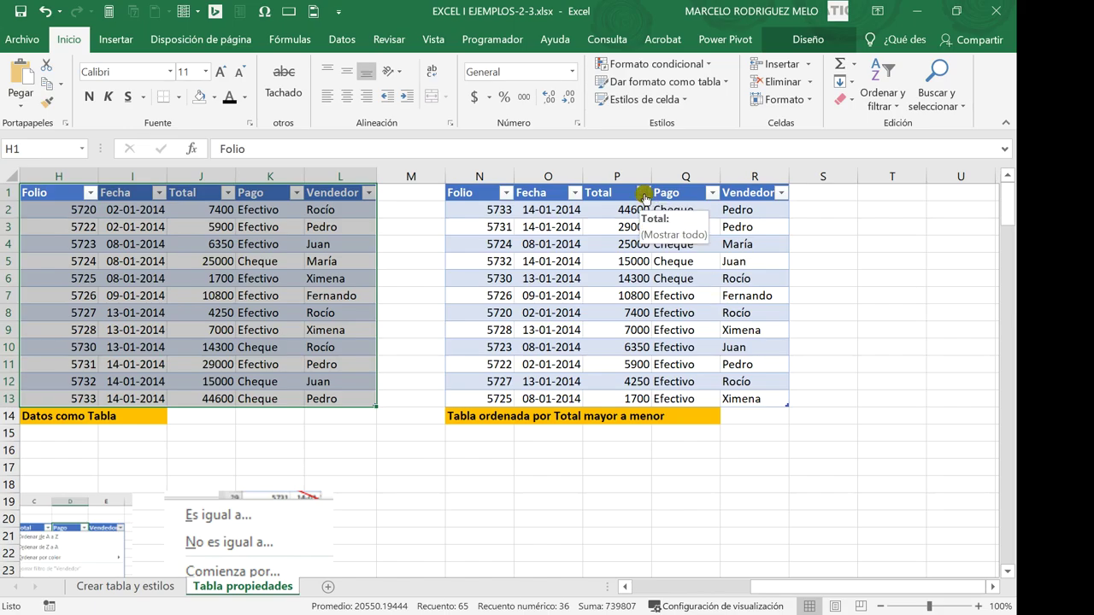
click(630, 222)
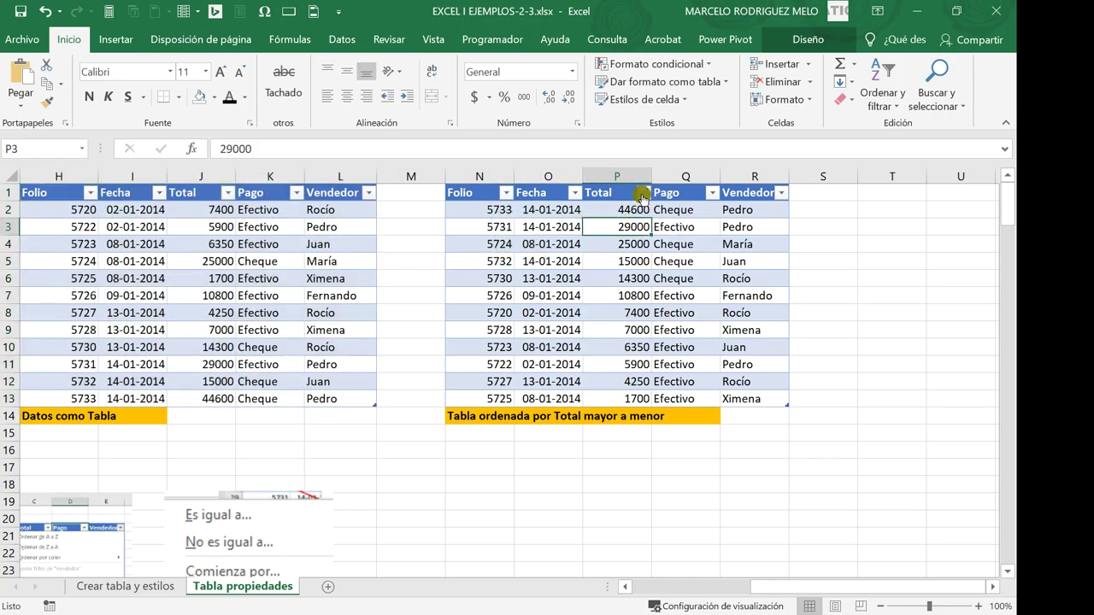
click(643, 194)
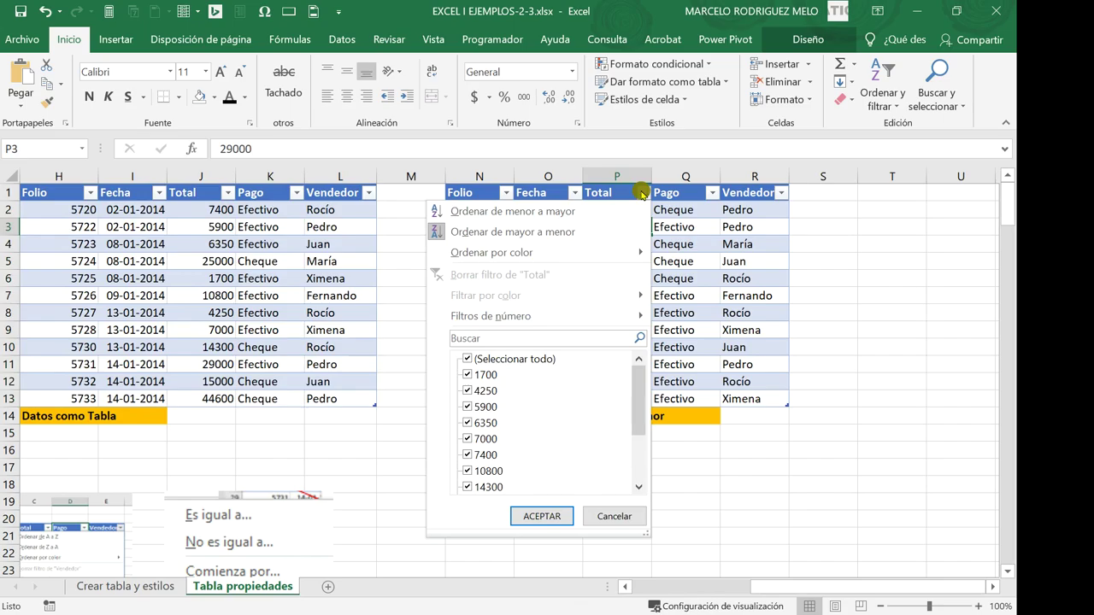
click(537, 232)
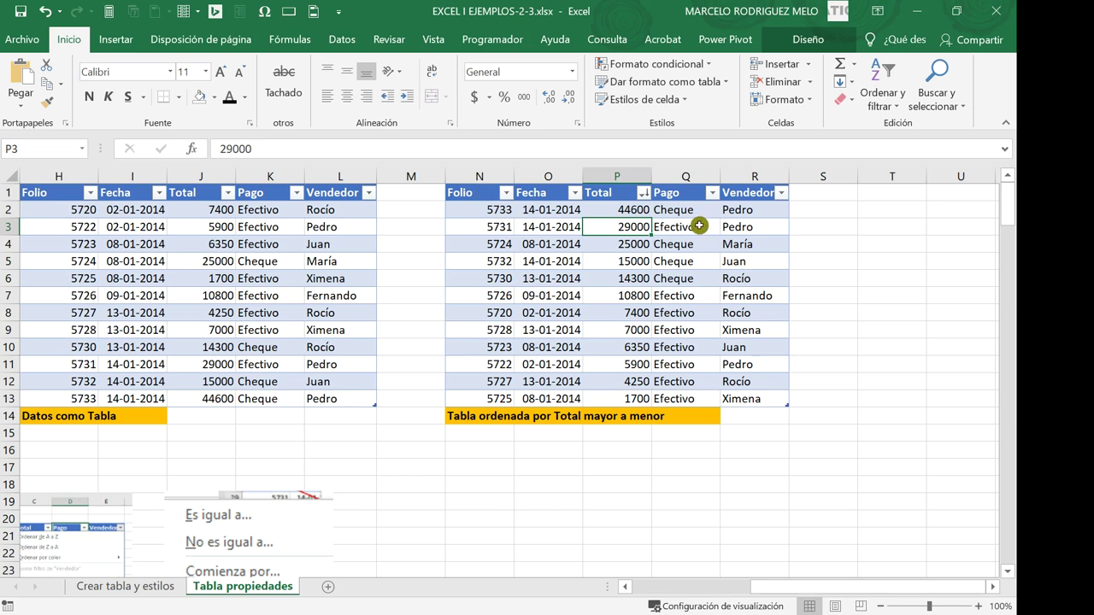
click(676, 282)
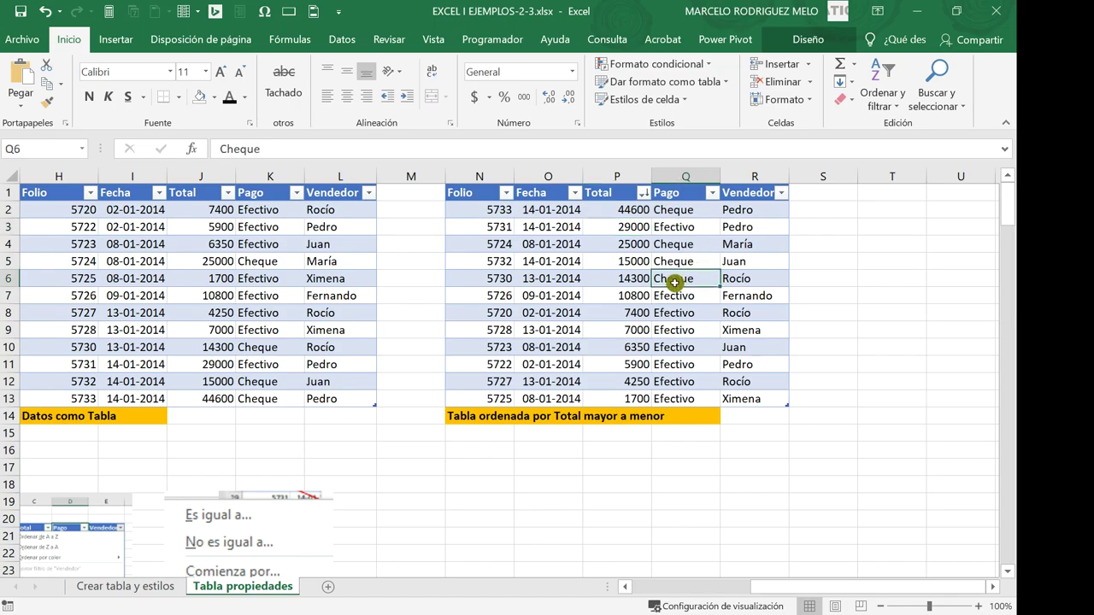
Examine the sort and filter options of the Pago column in the table sorted by Total, leaving them unapplied
click(713, 194)
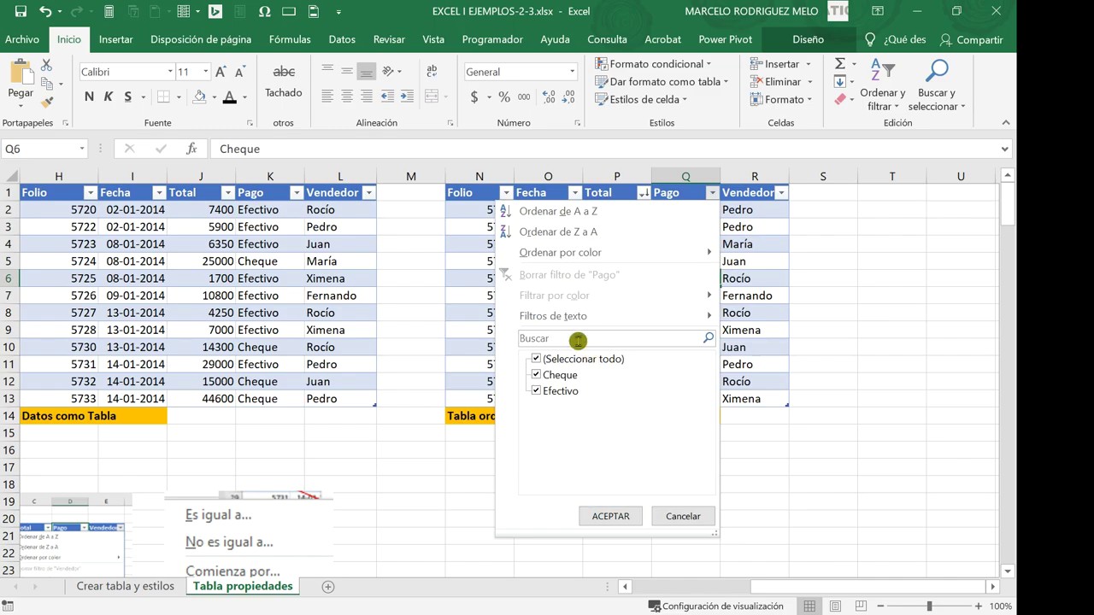
mouse_move(691, 315)
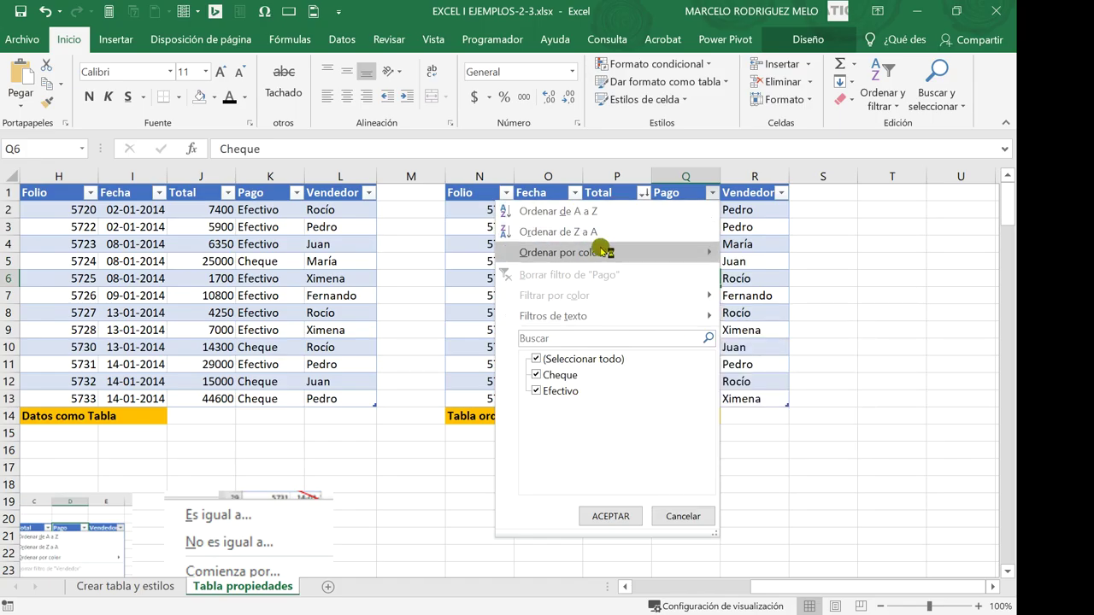
click(683, 516)
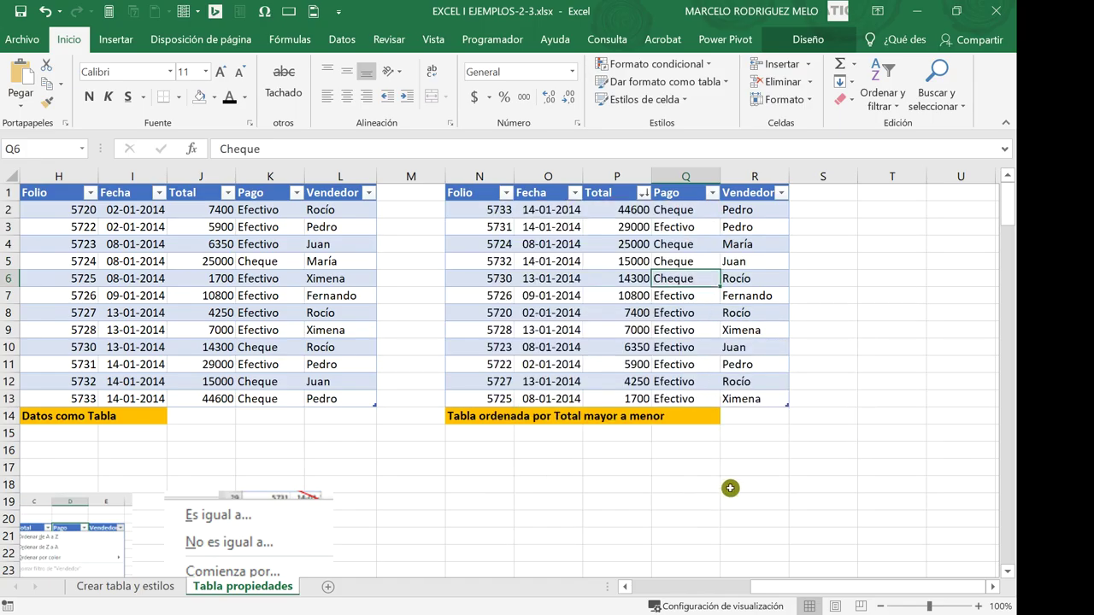
click(626, 243)
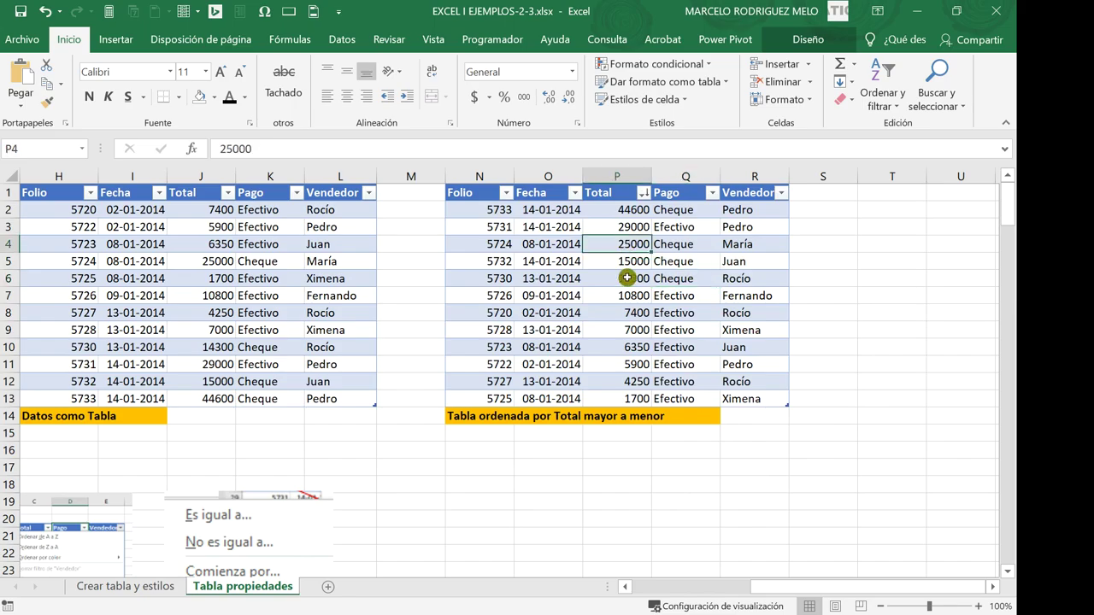
Examine the number filters and sort-by-color options of the Total column in the table at N1:R13, leaving them unapplied
click(642, 195)
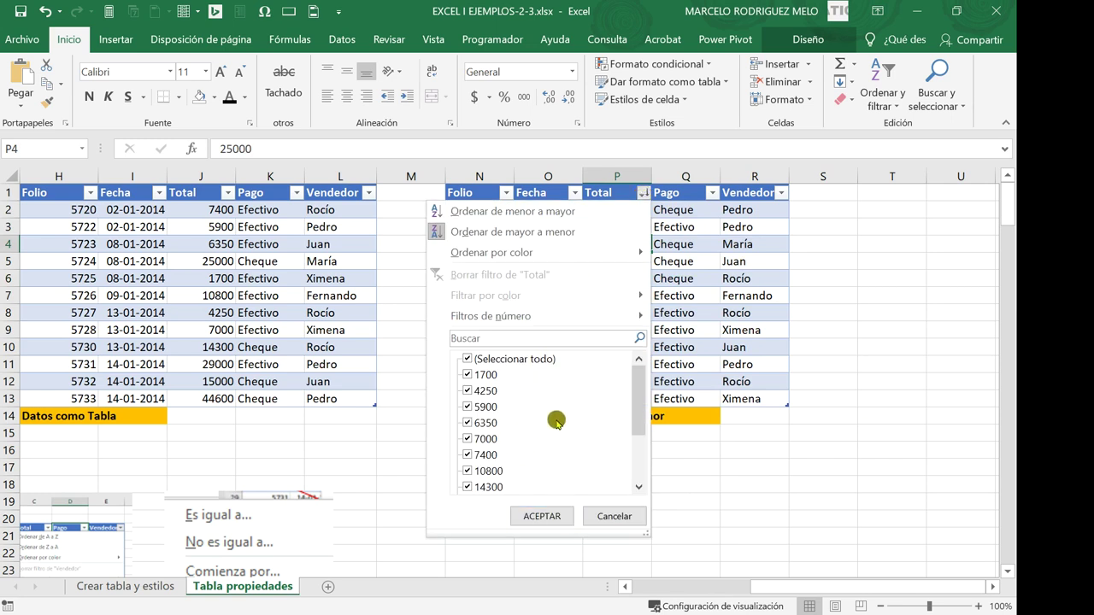
mouse_move(537, 324)
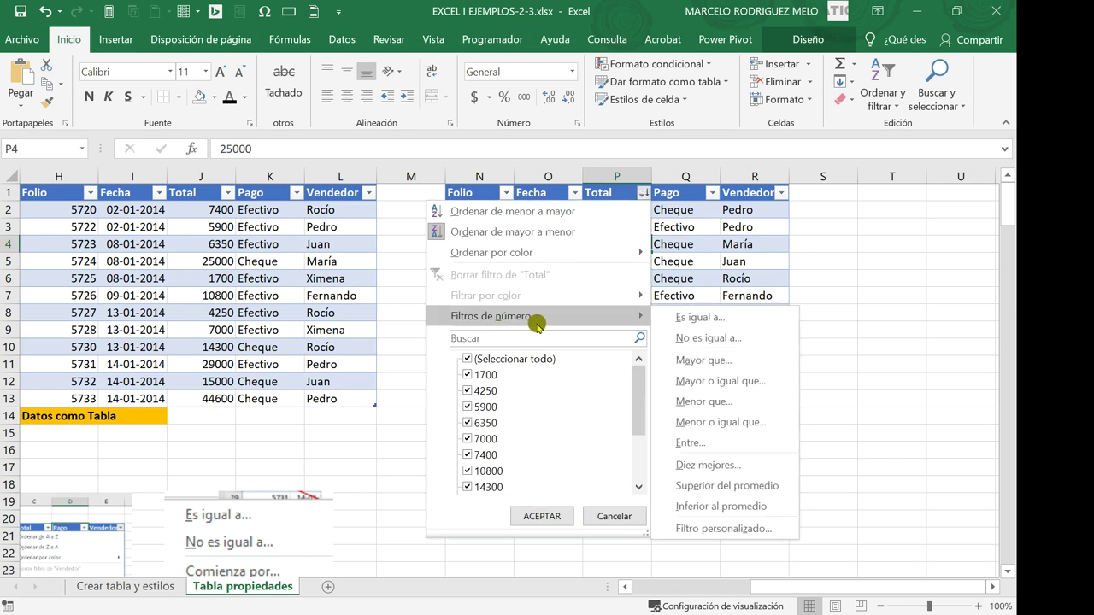
mouse_move(544, 255)
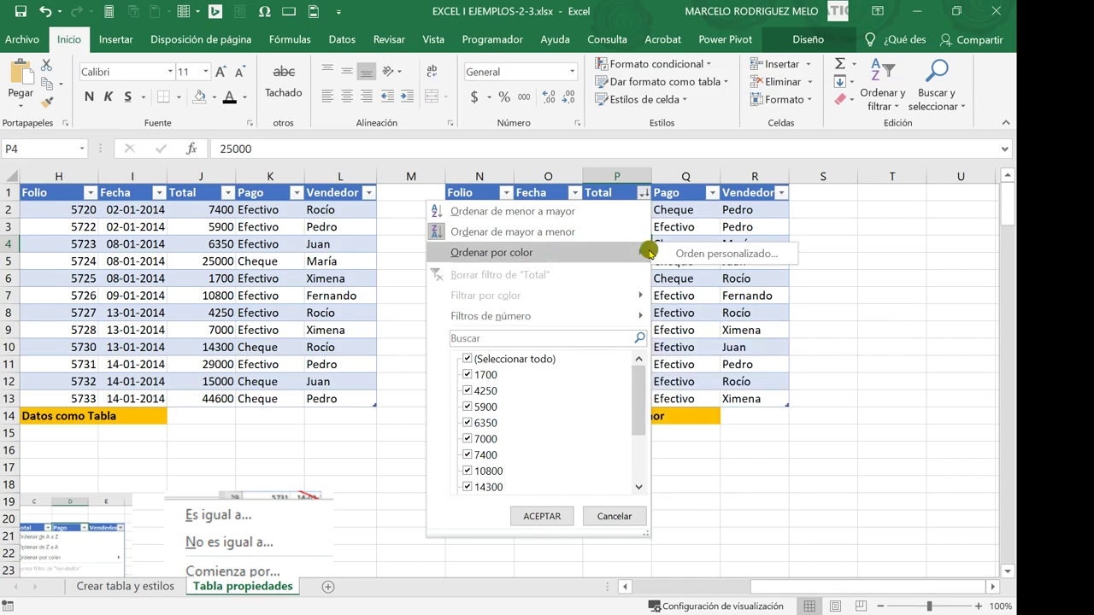
click(624, 516)
Review the illustrated filter examples for text and numeric columns beside the tables at A19:E31 and A37:E49
scroll(799, 590, left, 6)
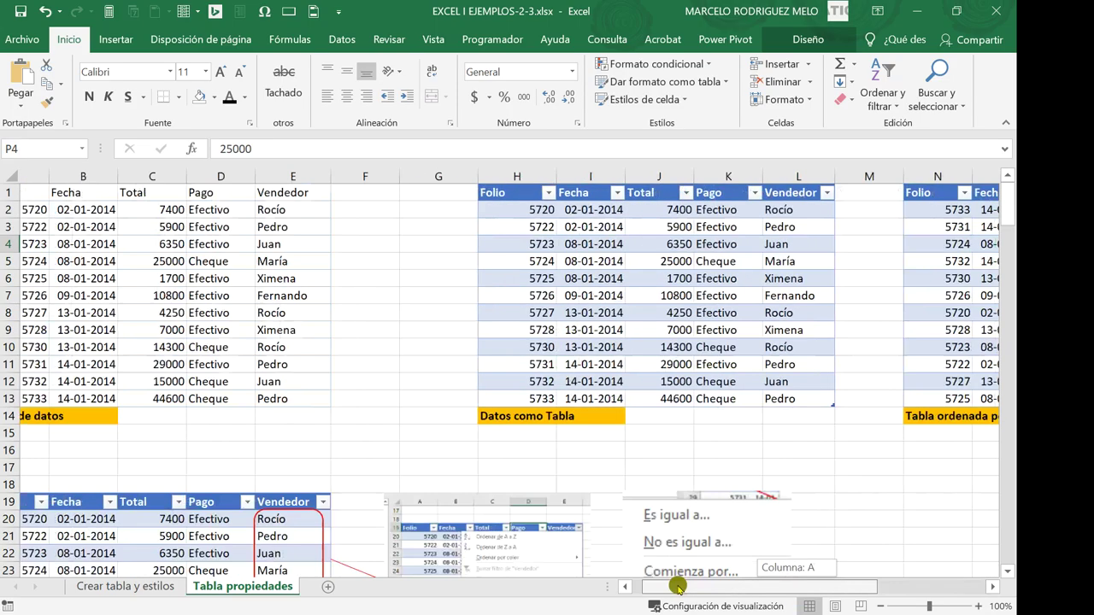
scroll(355, 352, down, 3)
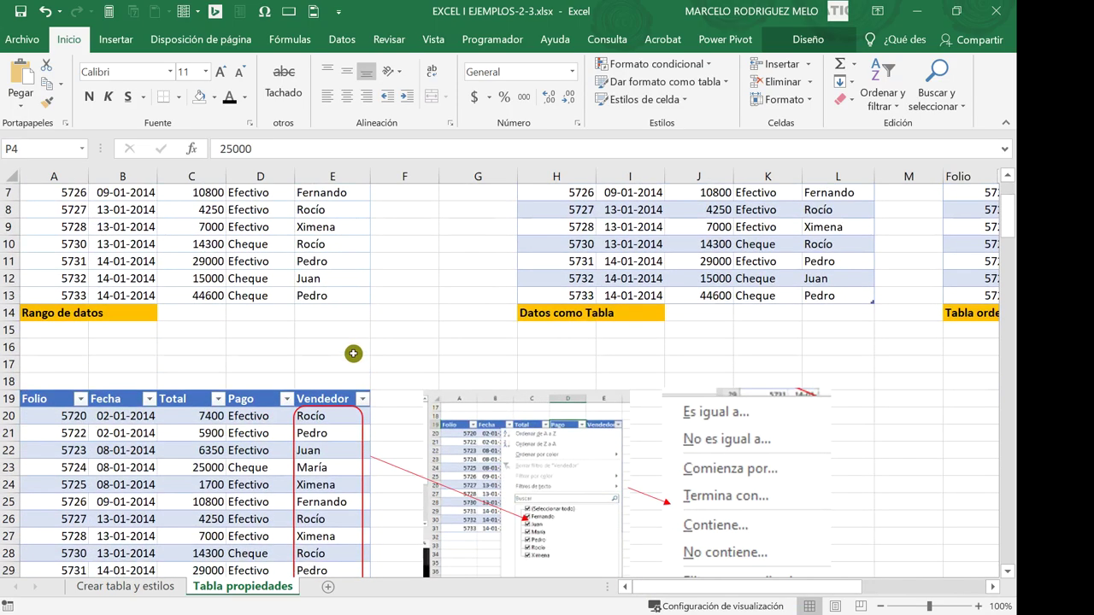
scroll(353, 353, down, 1)
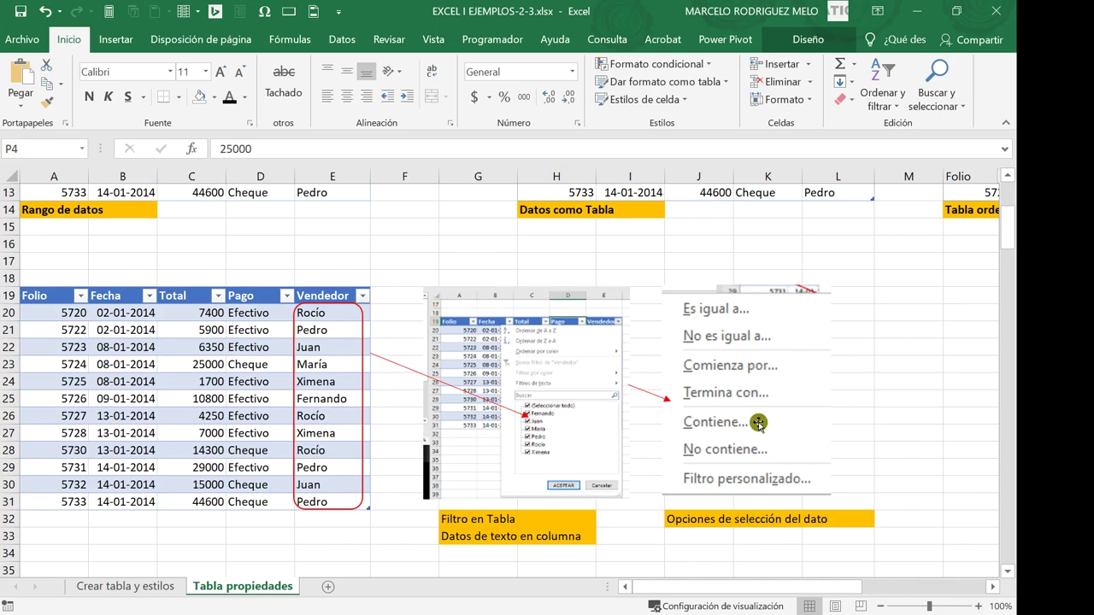
scroll(758, 421, down, 5)
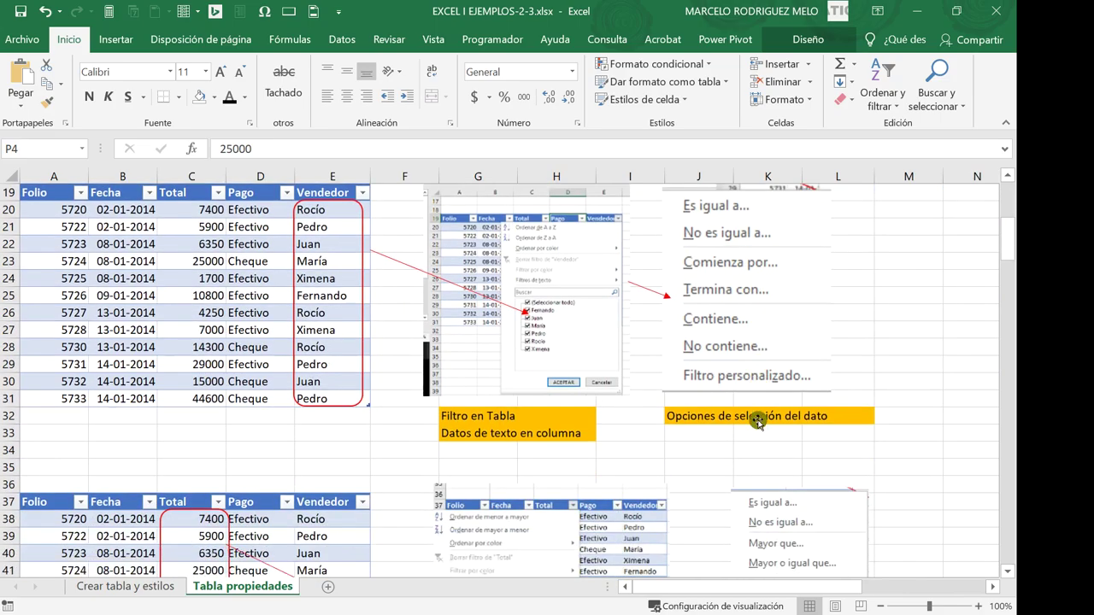
scroll(758, 421, down, 1)
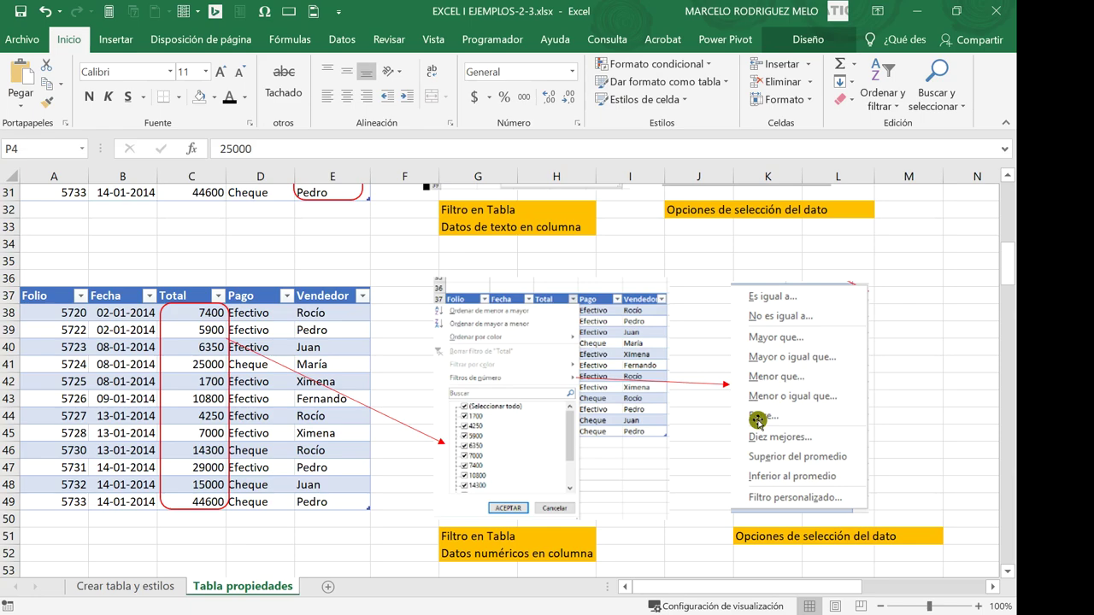
scroll(758, 422, down, 1)
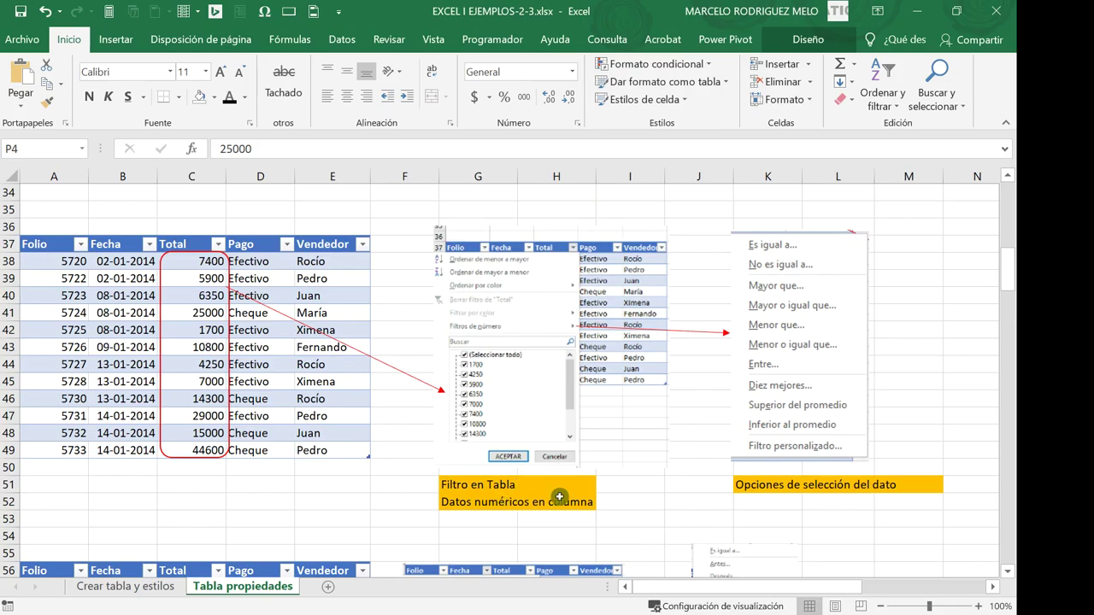
scroll(562, 496, up, 3)
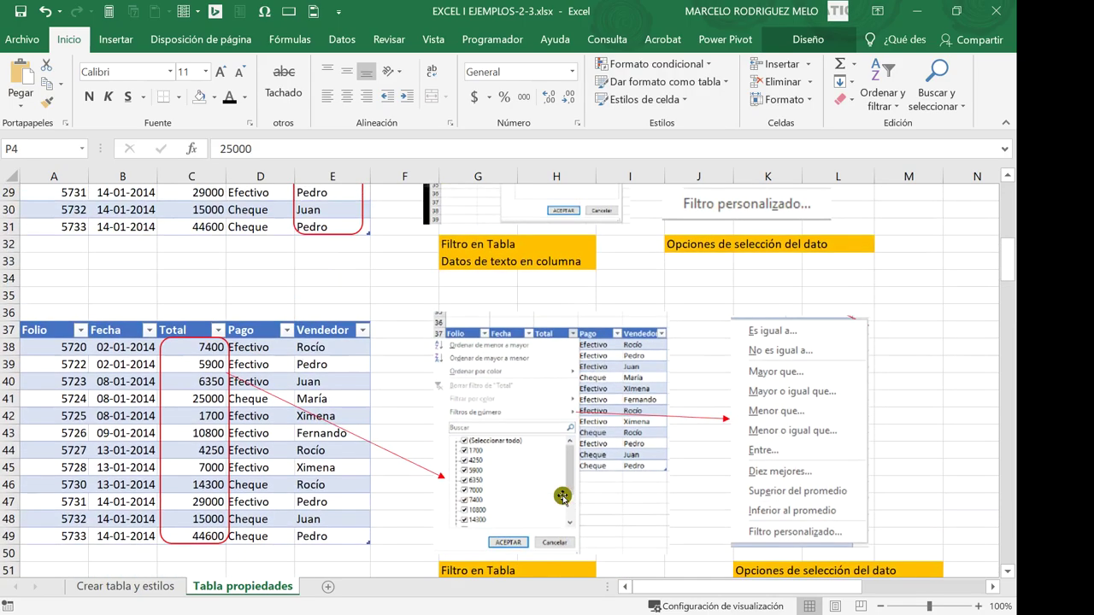
scroll(555, 362, up, 1)
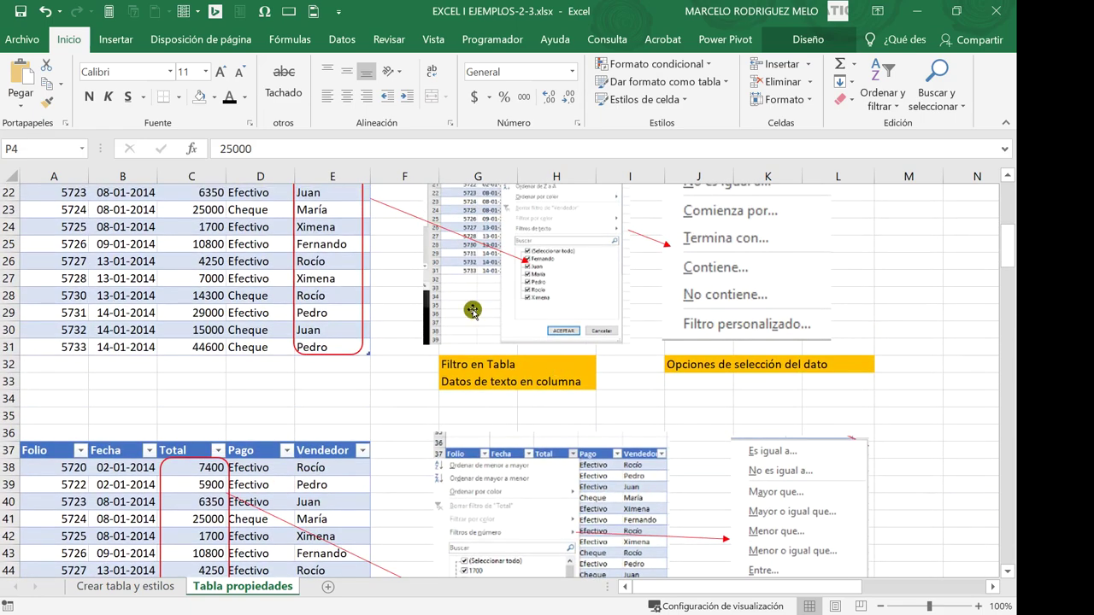
scroll(427, 318, up, 3)
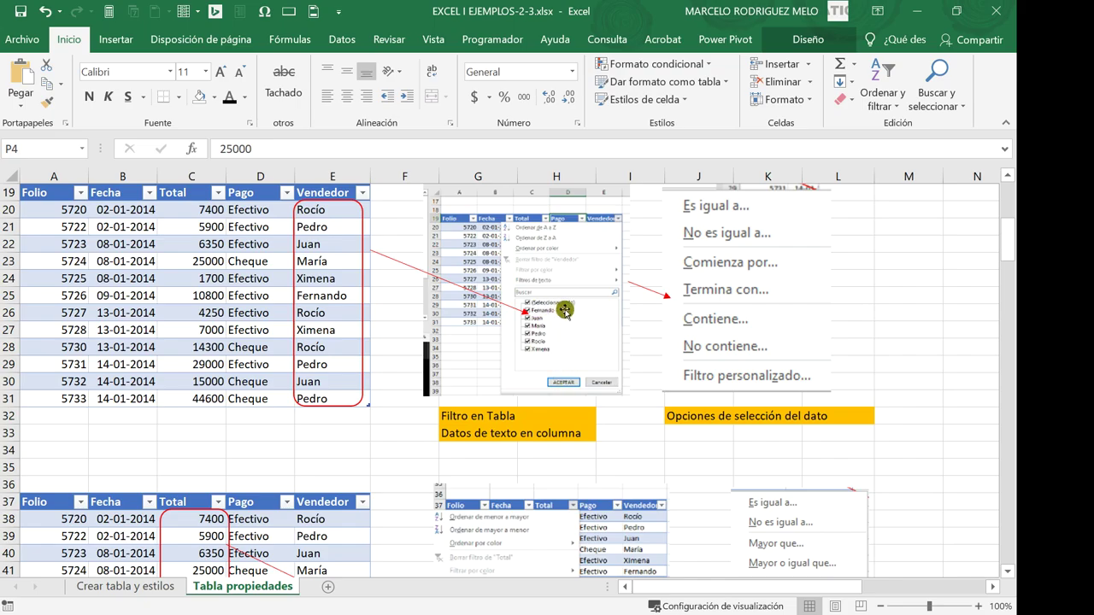
Filter the Vendedor column of the table at A19:E31 to only the seller named in E22, and undo the filter
click(362, 194)
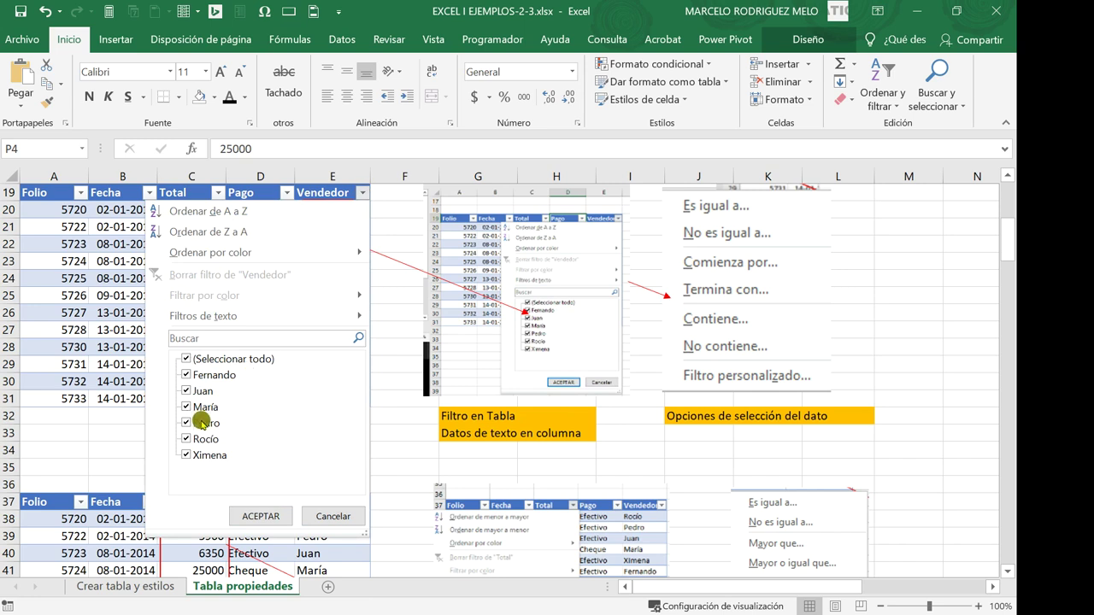
click(226, 359)
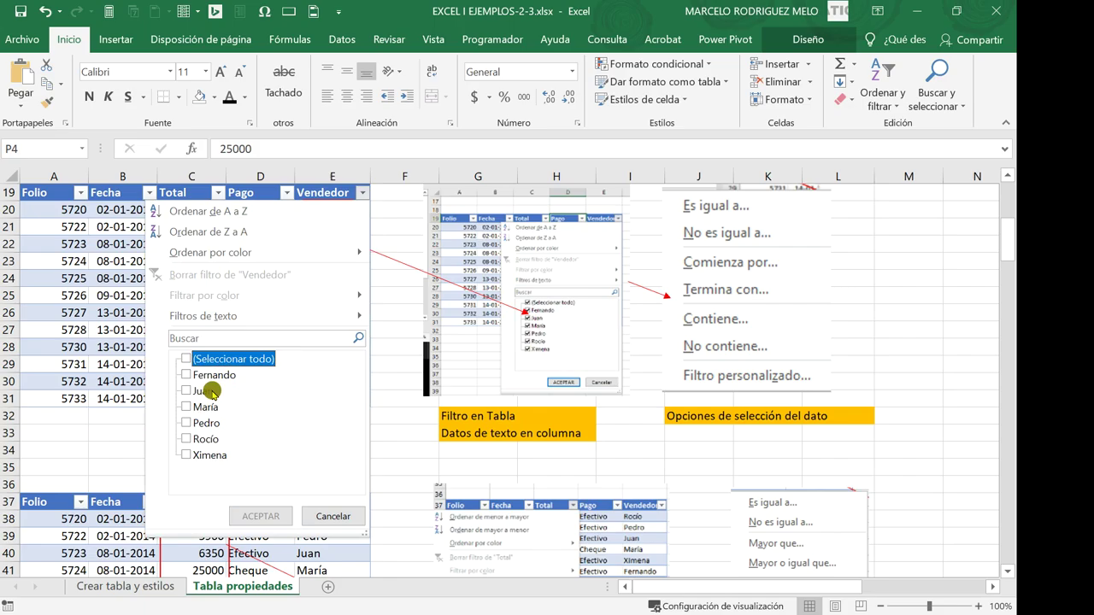
click(210, 391)
click(270, 515)
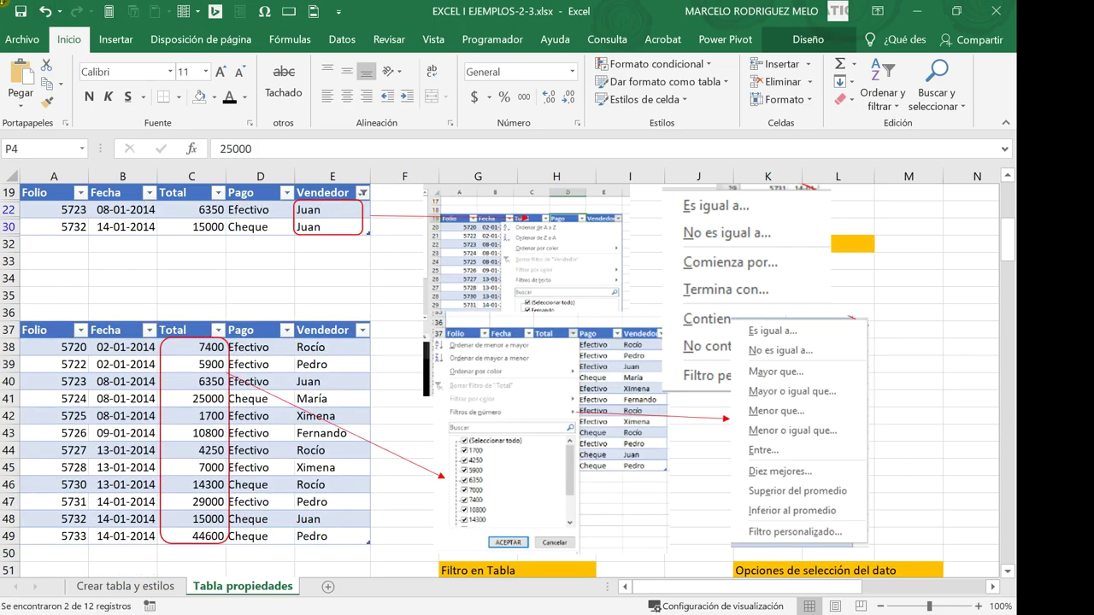
click(38, 12)
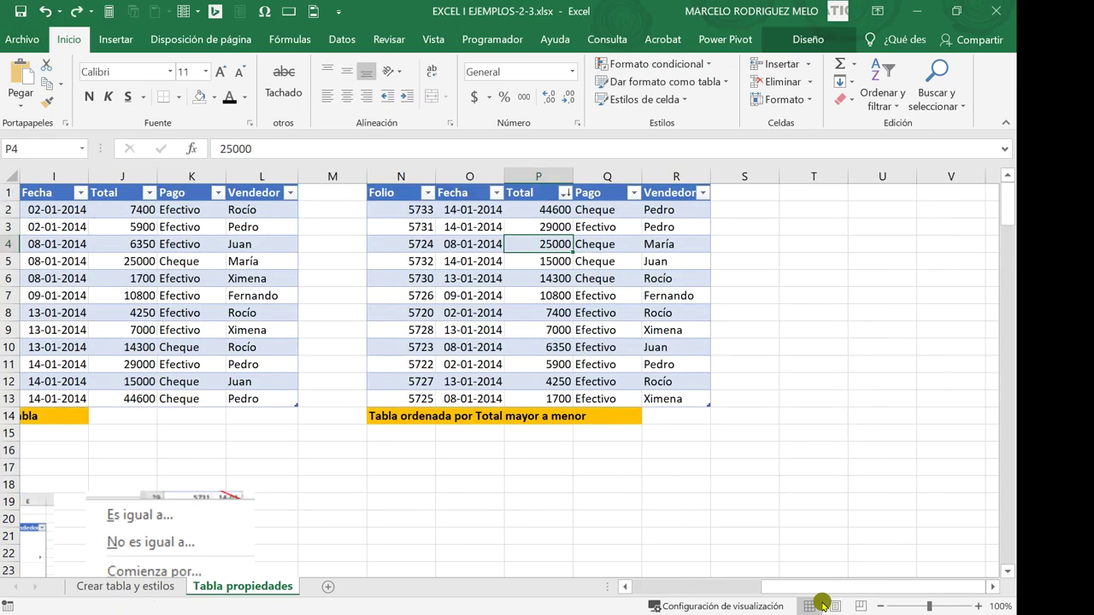
Examine the year and month groups 2019, 2018 and 2014 in the Fecha filter of the table at A56:E68, leaving the filter unapplied
drag(838, 588, 664, 601)
scroll(363, 391, down, 3)
scroll(364, 389, down, 5)
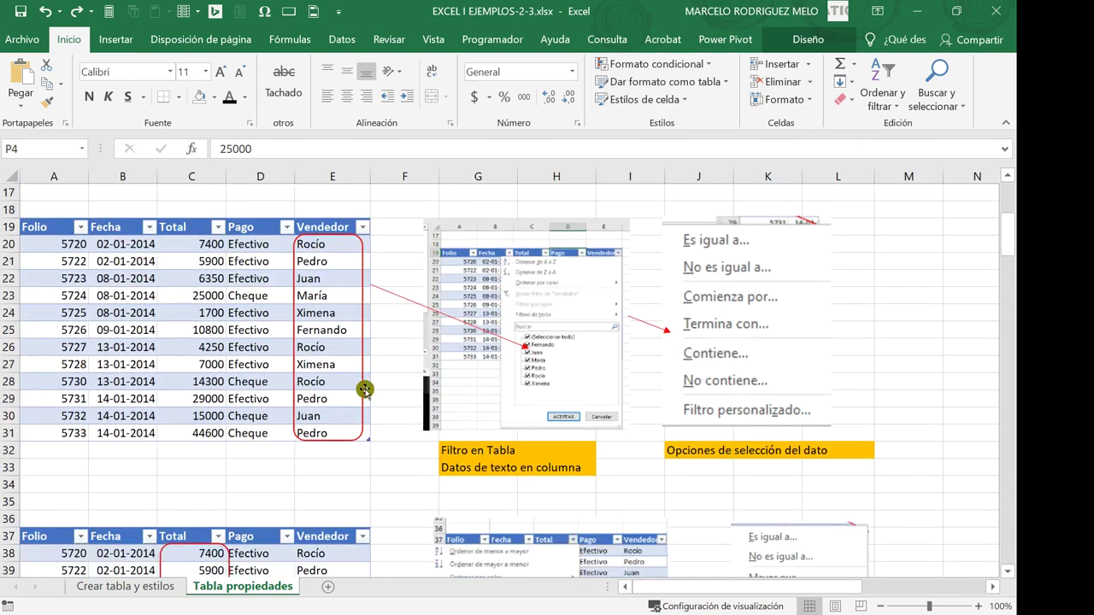
scroll(364, 390, down, 4)
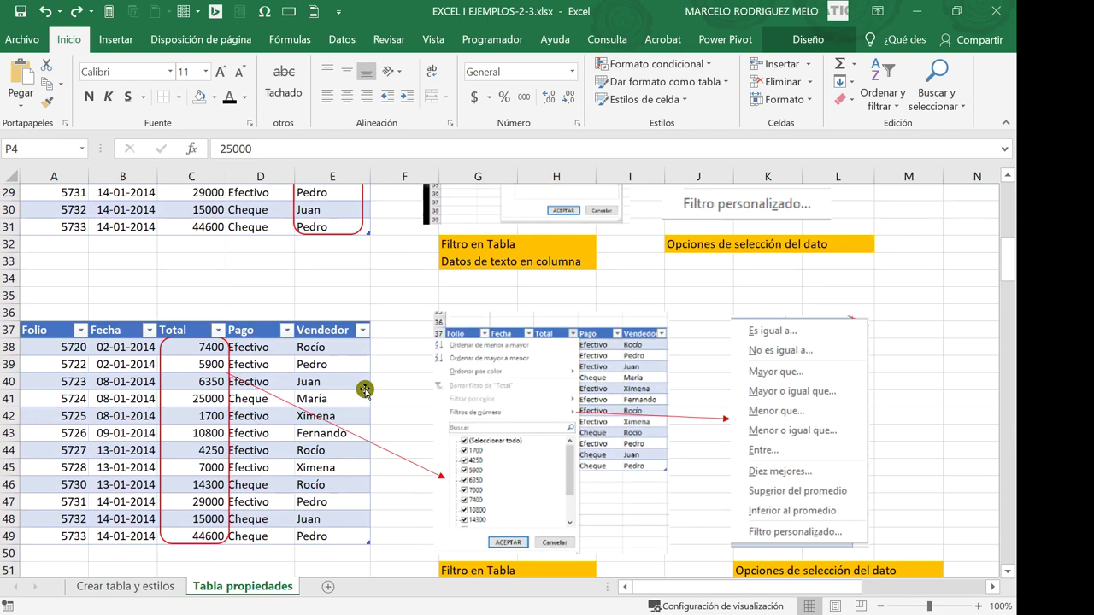
scroll(364, 390, down, 4)
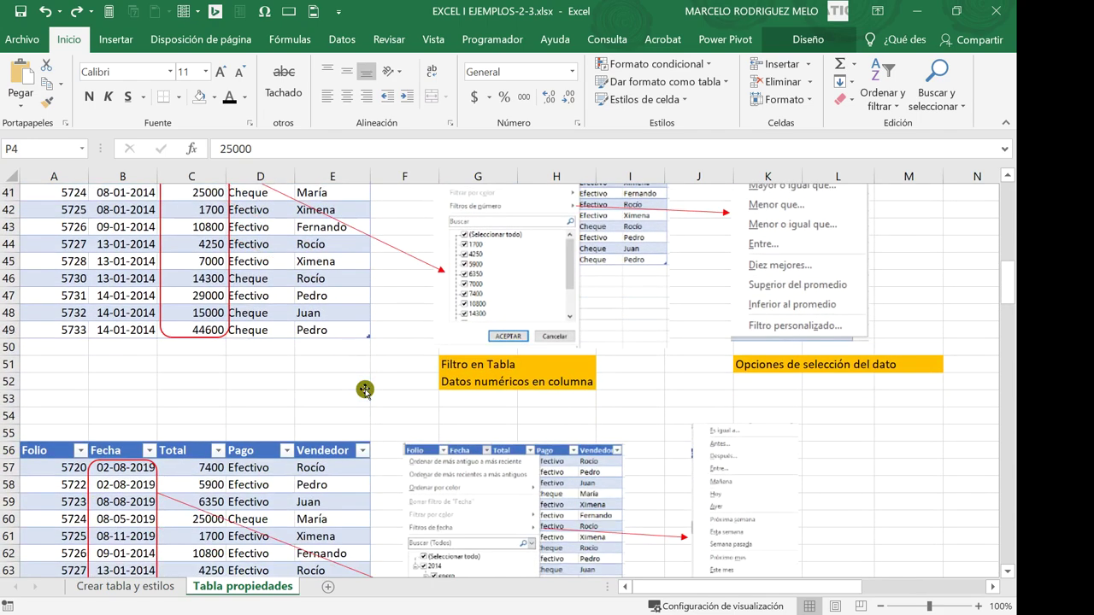
scroll(364, 390, down, 1)
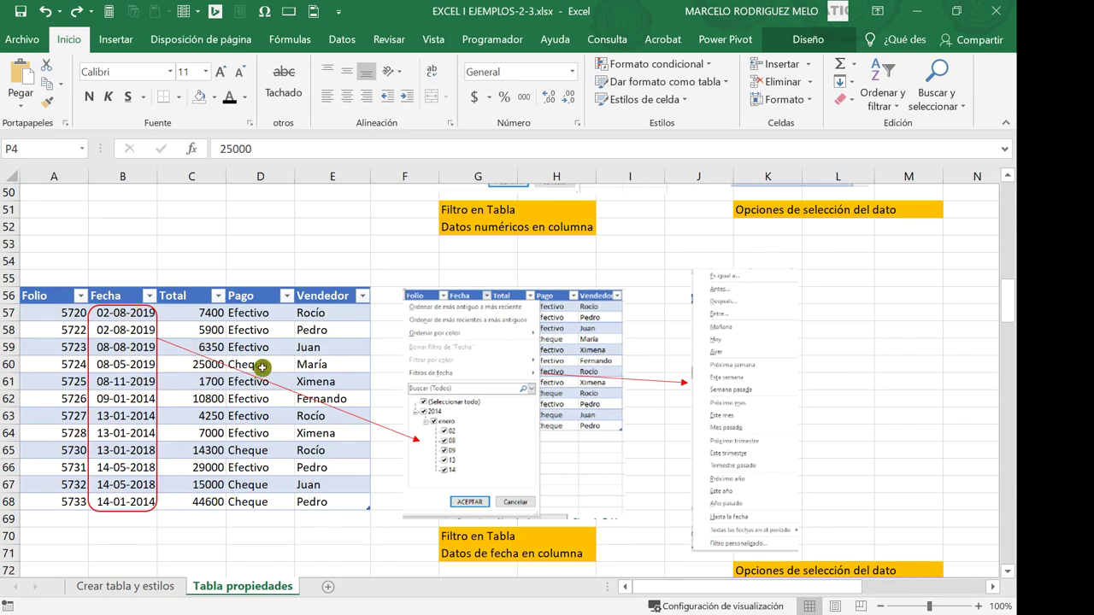
click(151, 297)
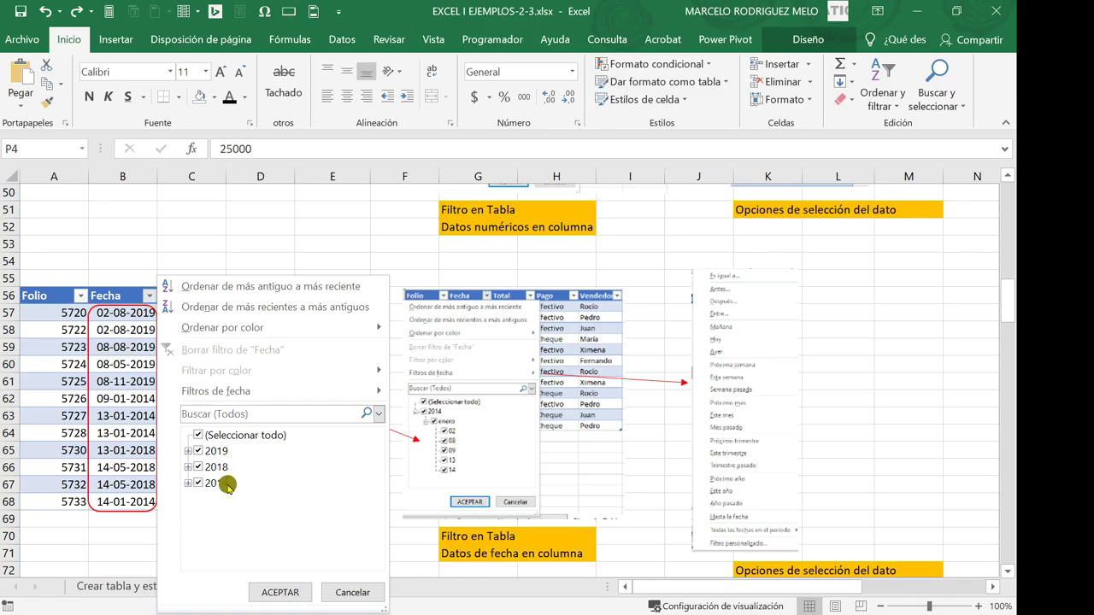
click(189, 452)
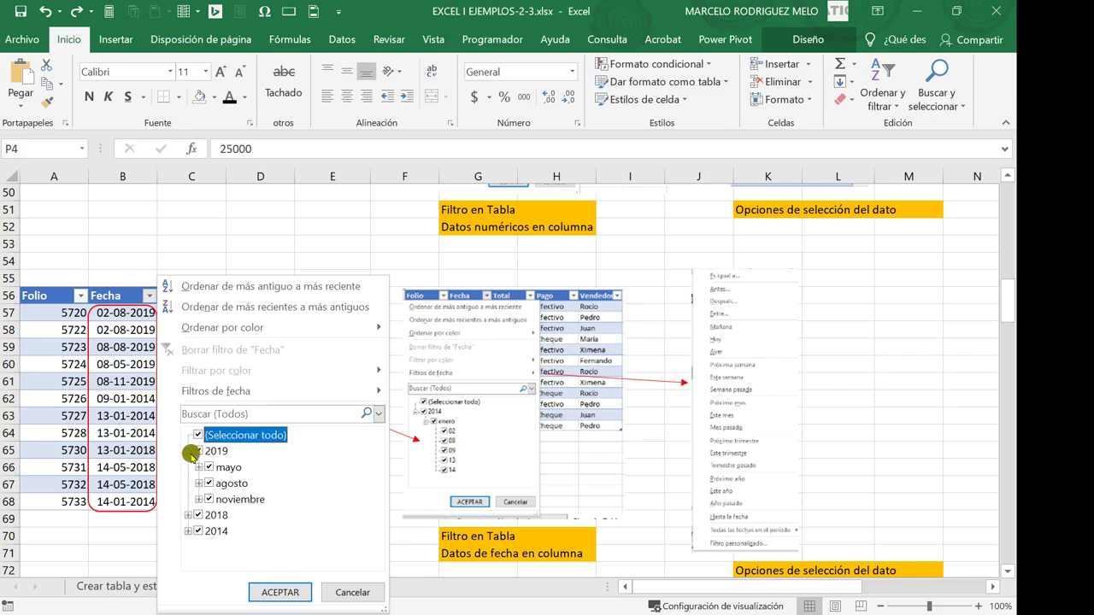
click(189, 453)
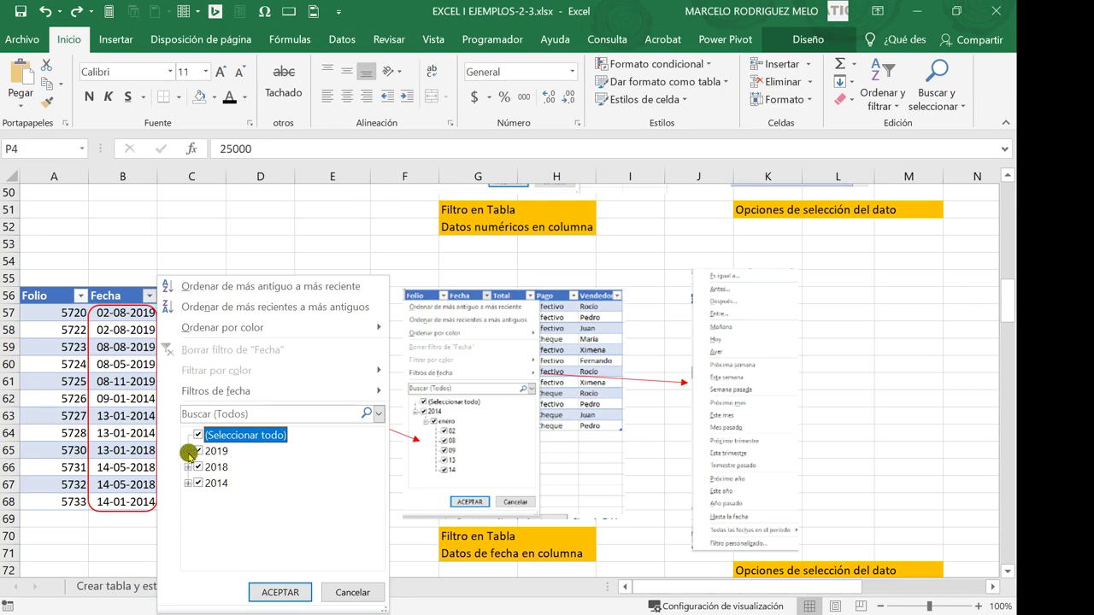
click(189, 453)
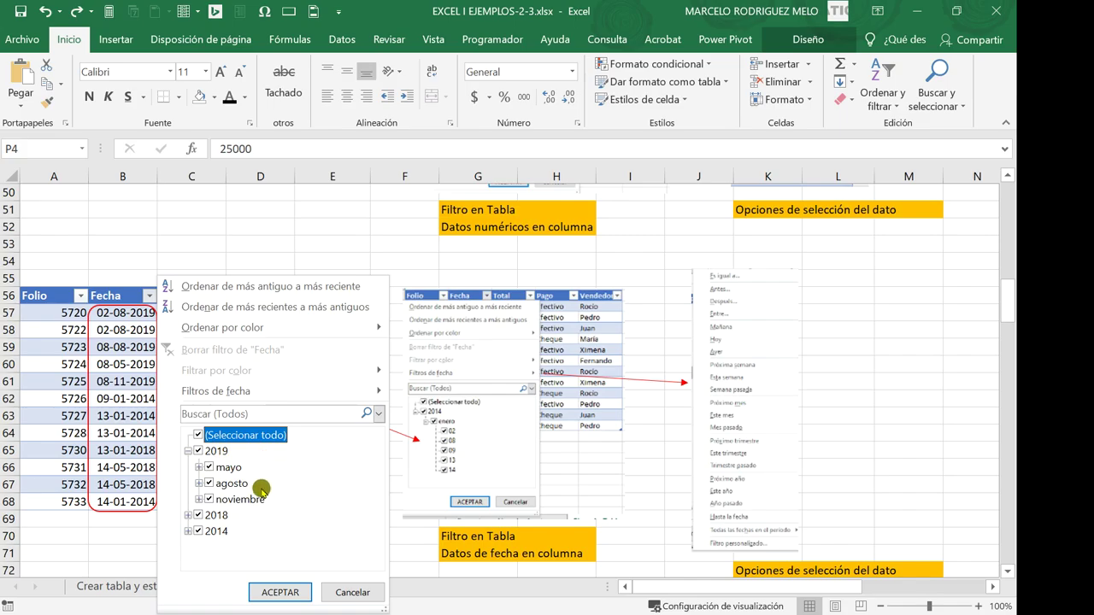
click(188, 516)
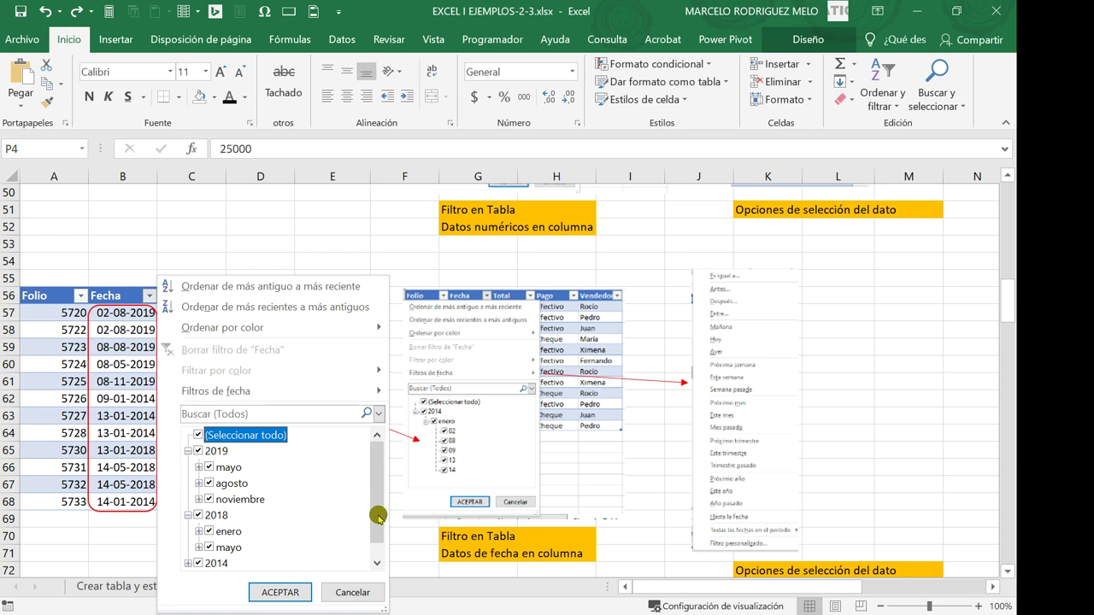
drag(379, 518, 379, 542)
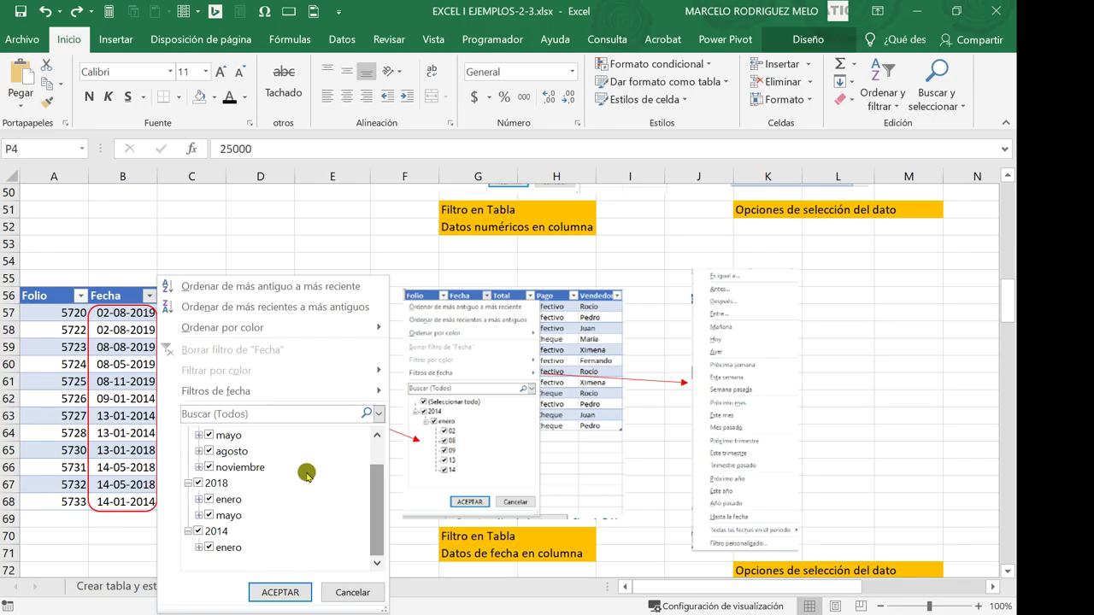
click(345, 590)
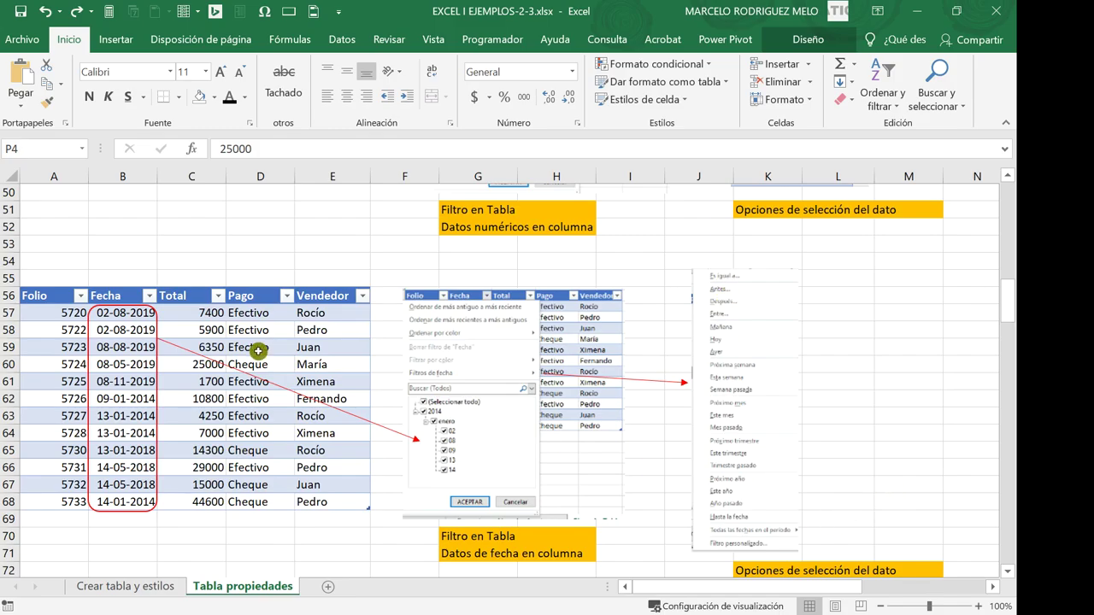
Examine the predefined date filters available for the Fecha column of the table at A56:E68, without applying any
click(148, 296)
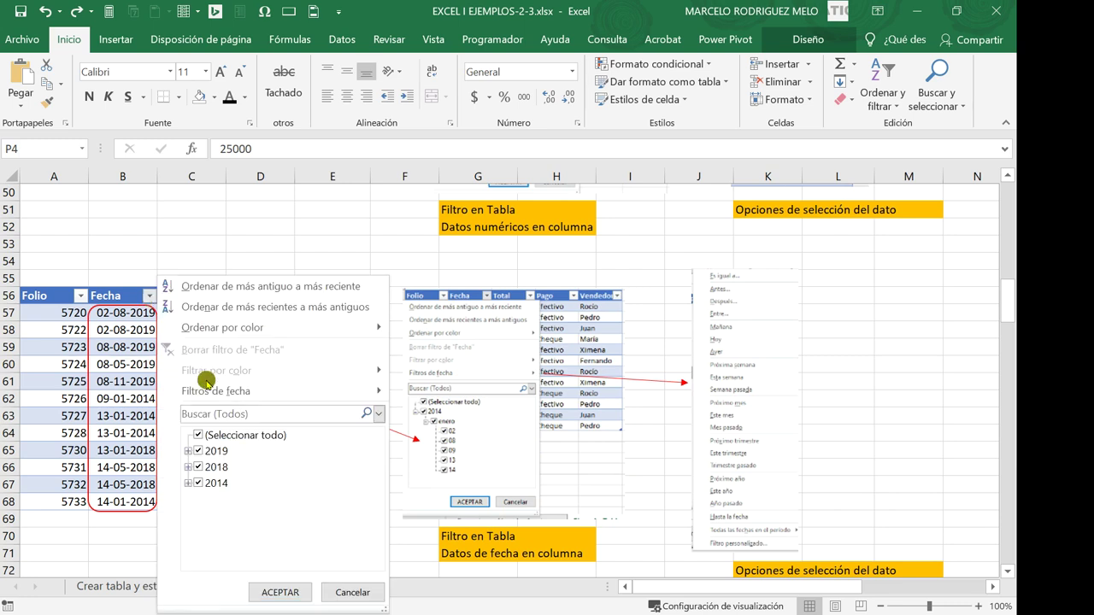
mouse_move(218, 390)
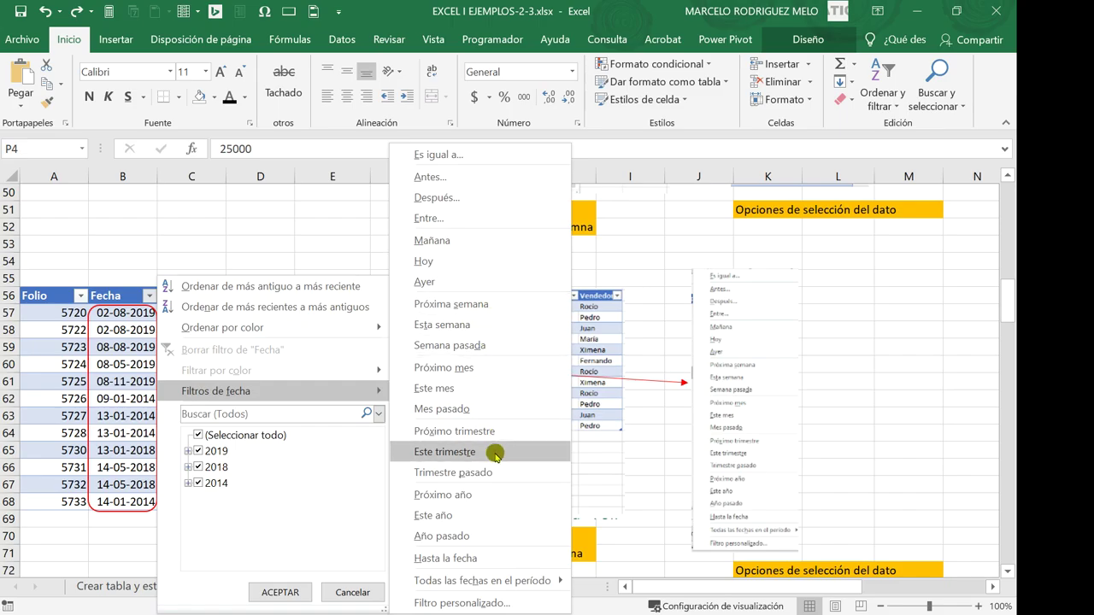
mouse_move(521, 579)
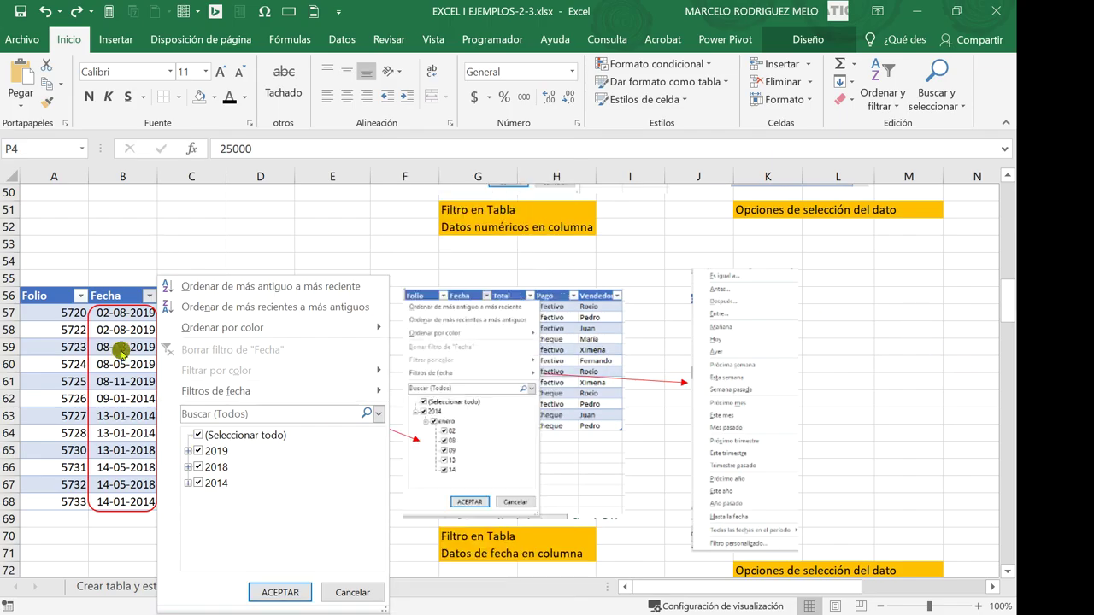
click(368, 590)
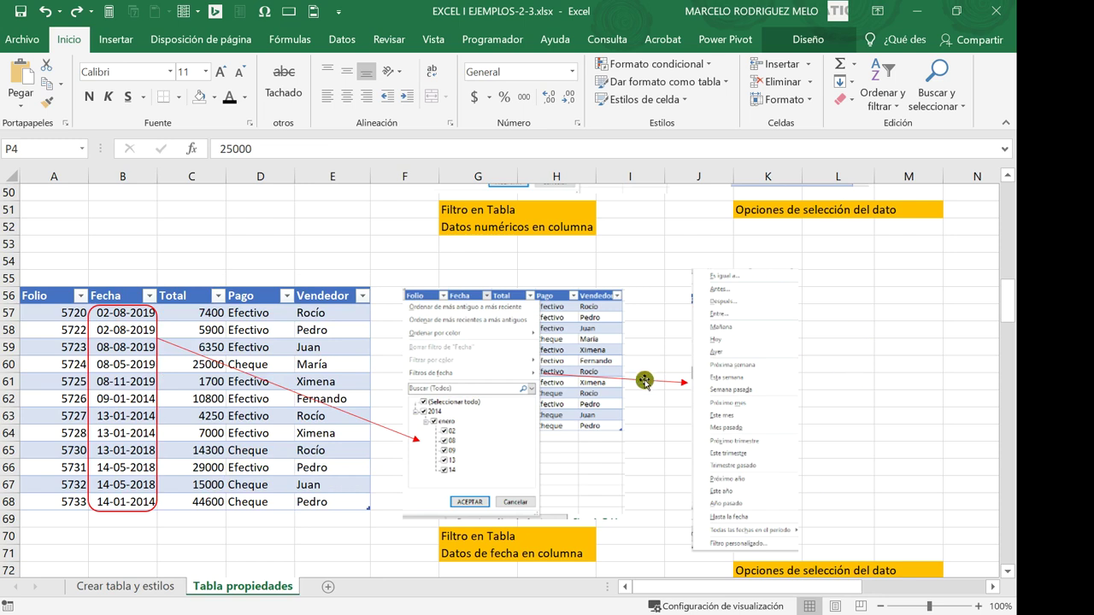
Select cell C85 in the Total column of the table with a totals row at A80:E93
scroll(151, 434, down, 2)
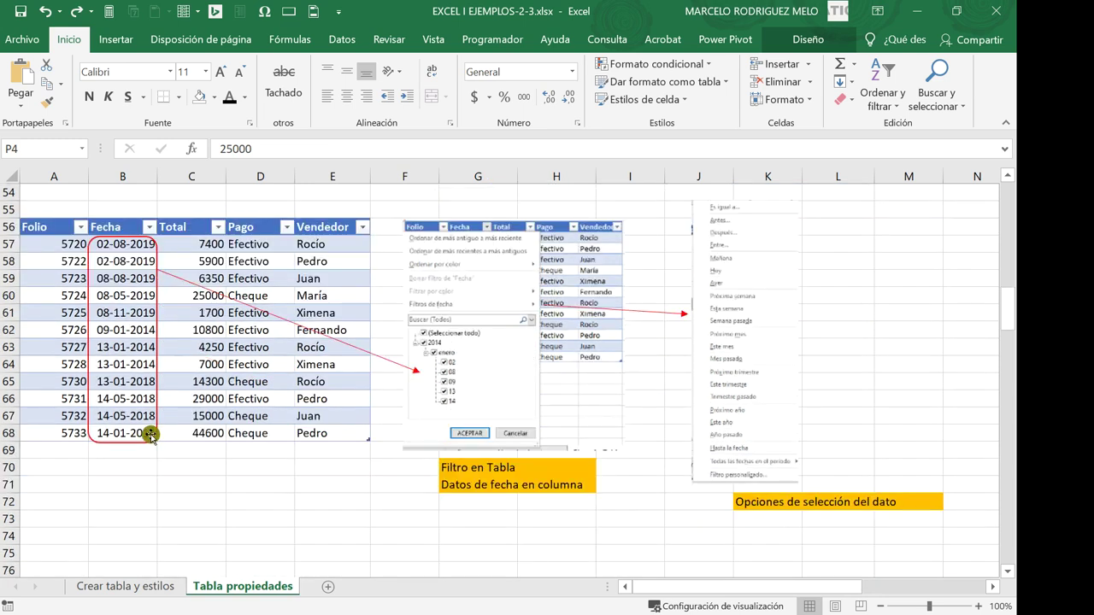
scroll(150, 434, down, 3)
scroll(151, 434, down, 2)
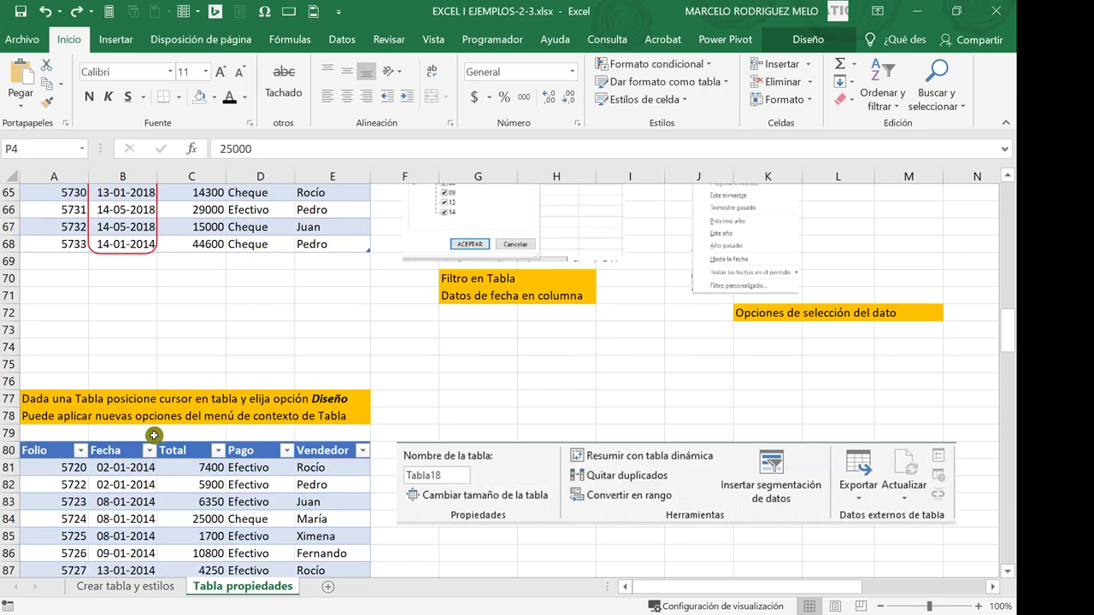
scroll(259, 336, down, 2)
scroll(260, 336, down, 2)
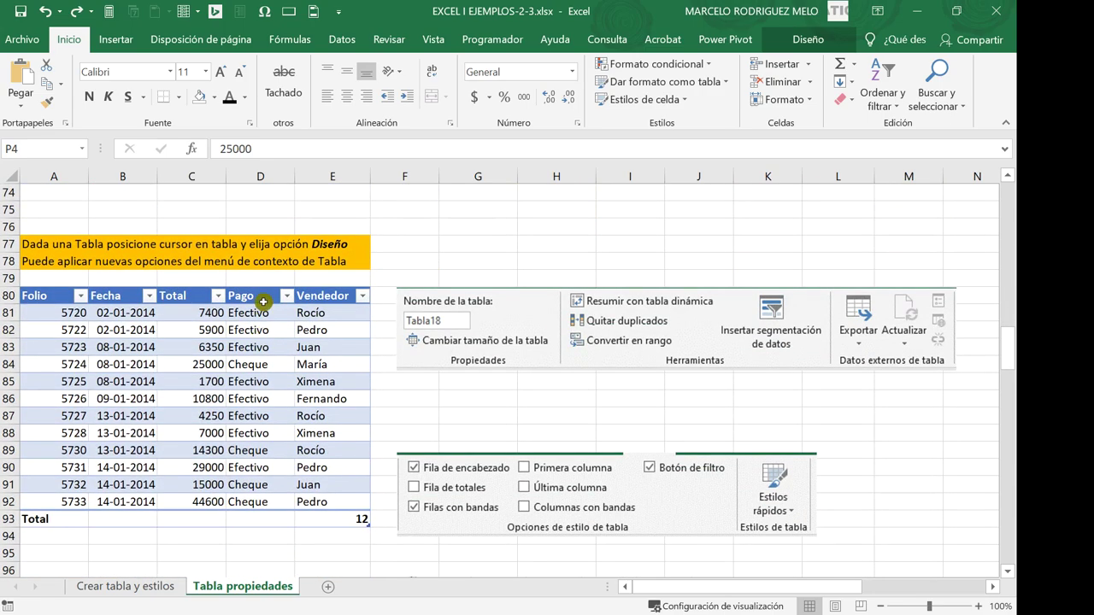
click(202, 388)
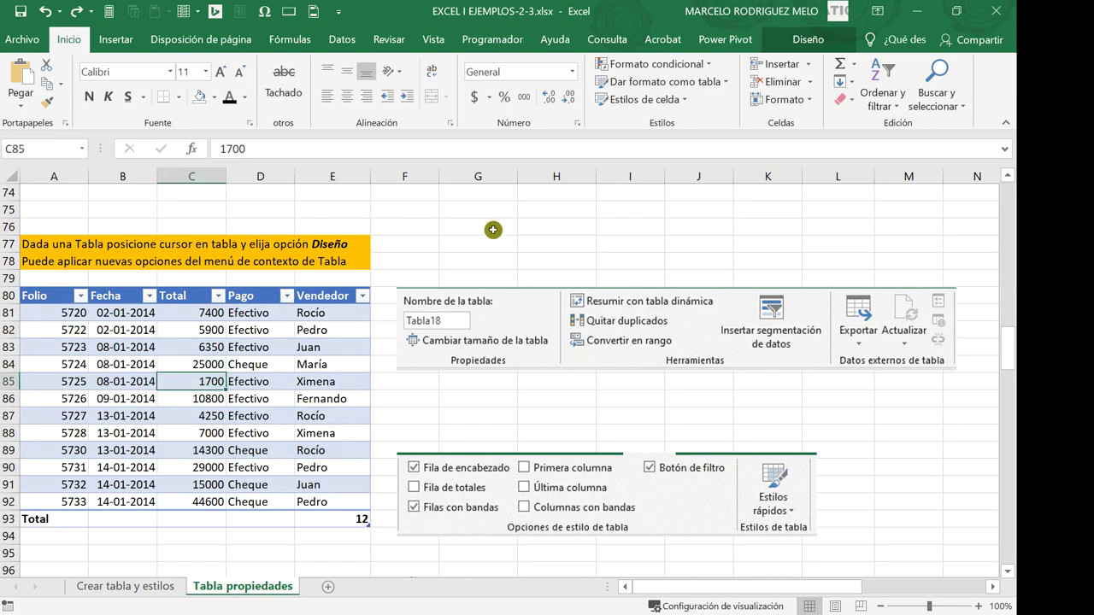
Hide the header row of the table at A80:E93 and show it again
click(814, 40)
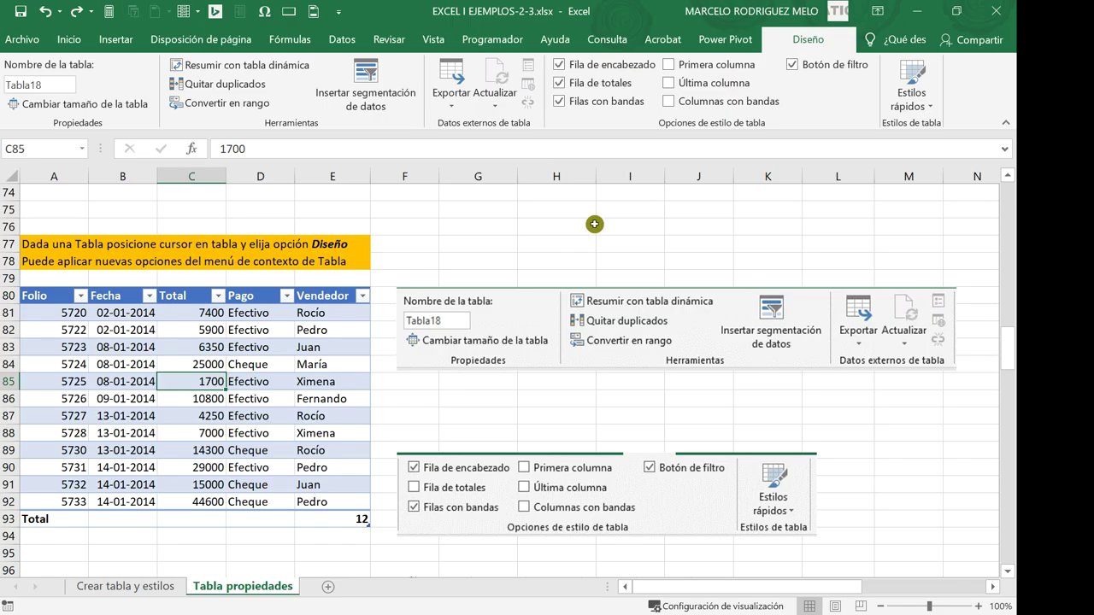
click(557, 64)
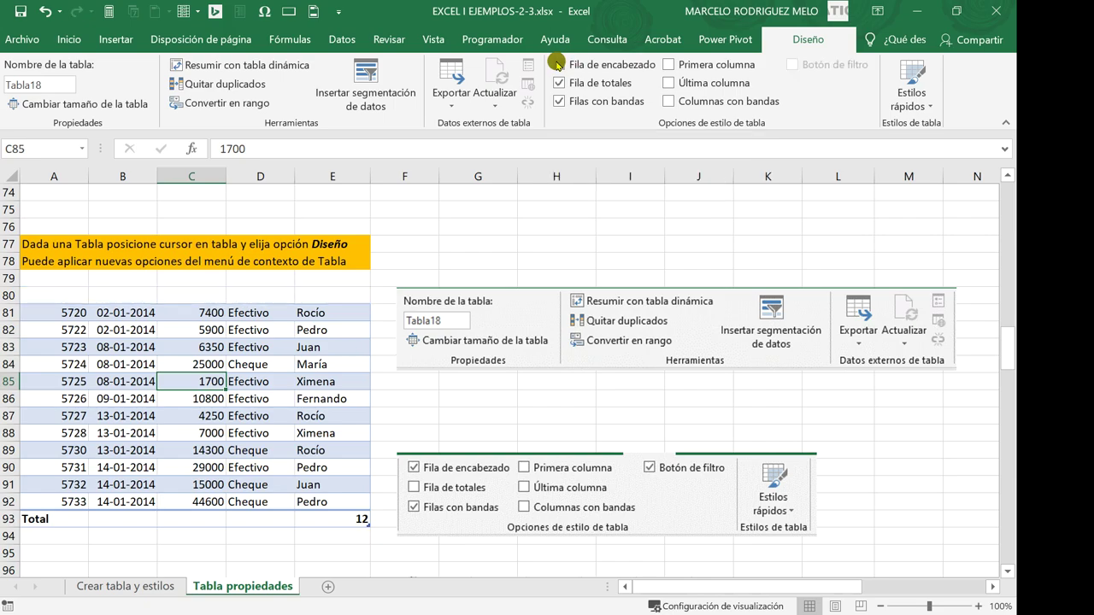
click(557, 64)
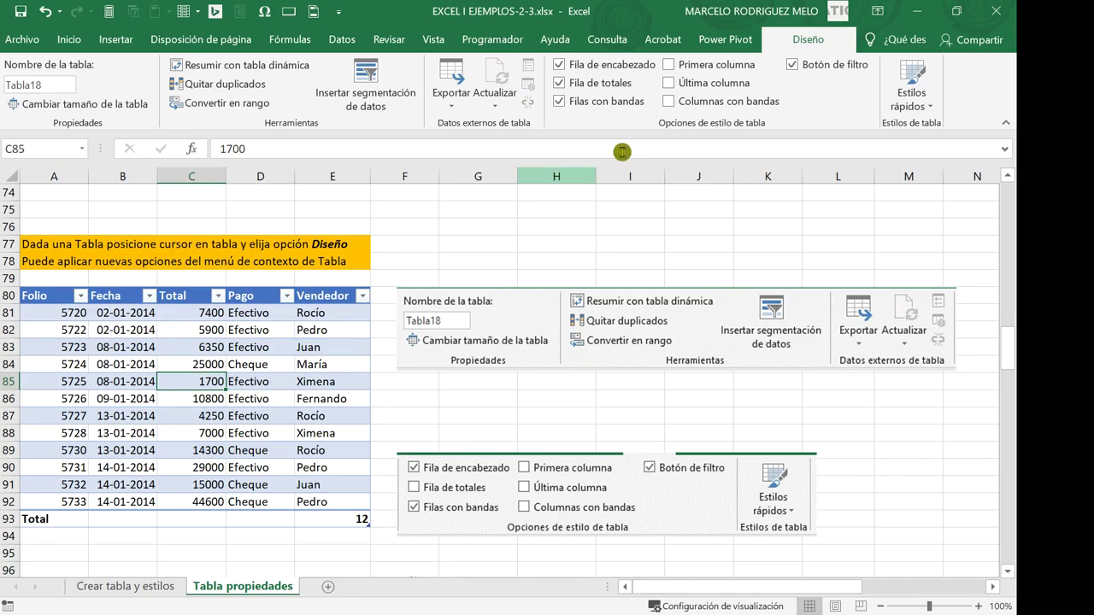
Remove the totals row from the table at A80:E93 and restore it
click(561, 85)
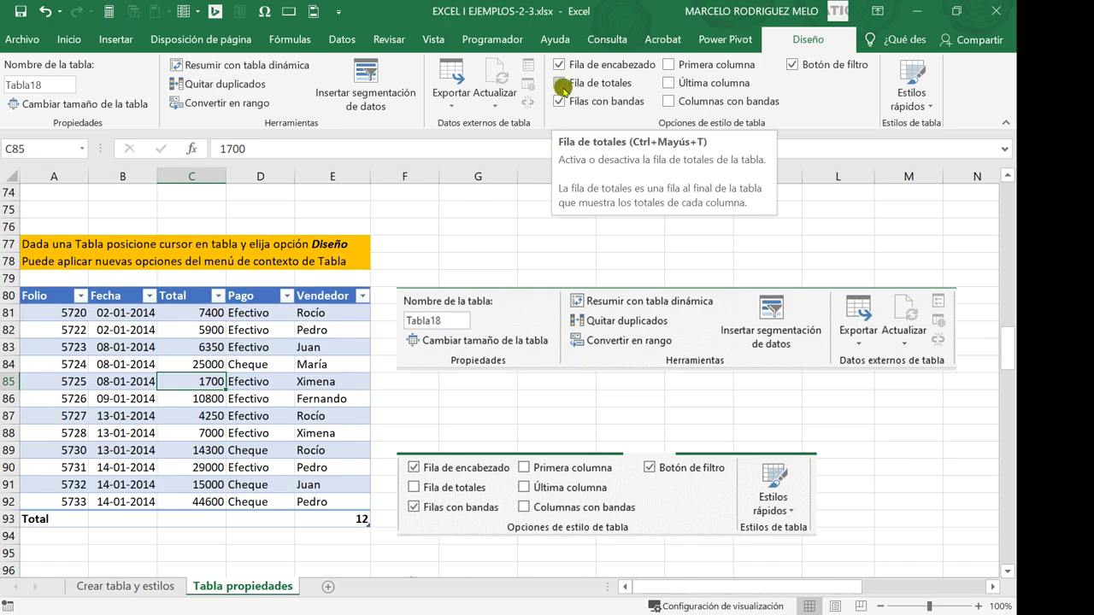
click(564, 85)
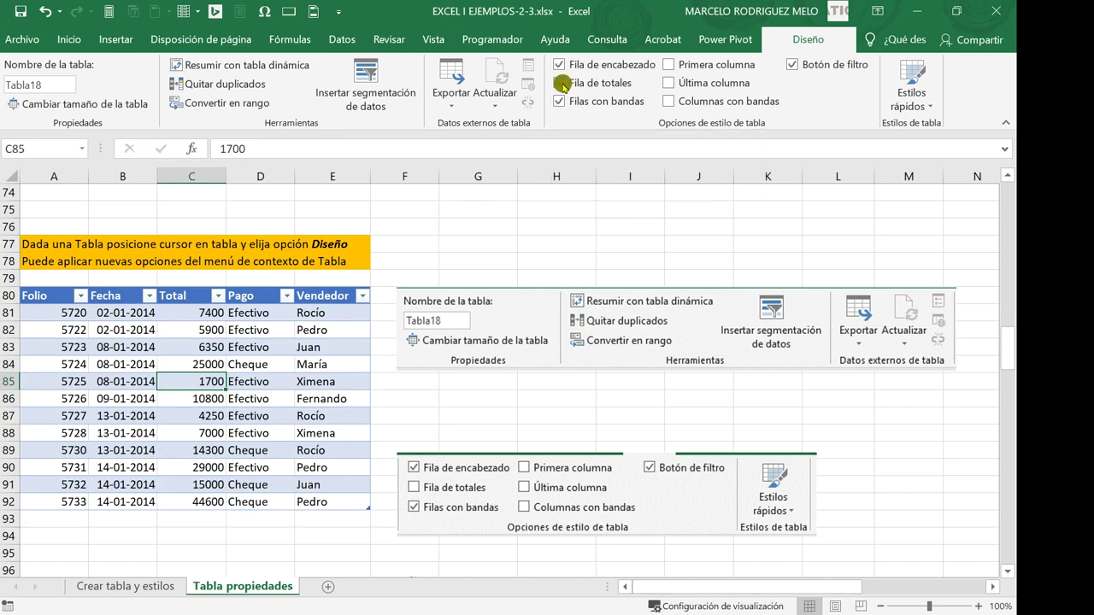
click(565, 85)
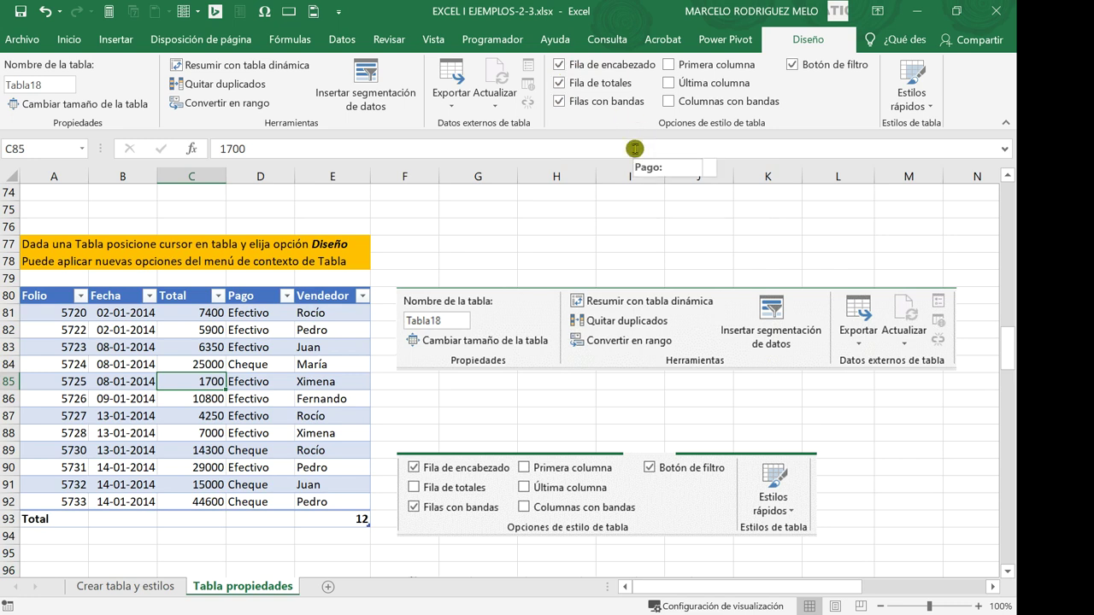
Switch the table's banded rows off and on again, and try the banded columns option
click(557, 101)
click(557, 101)
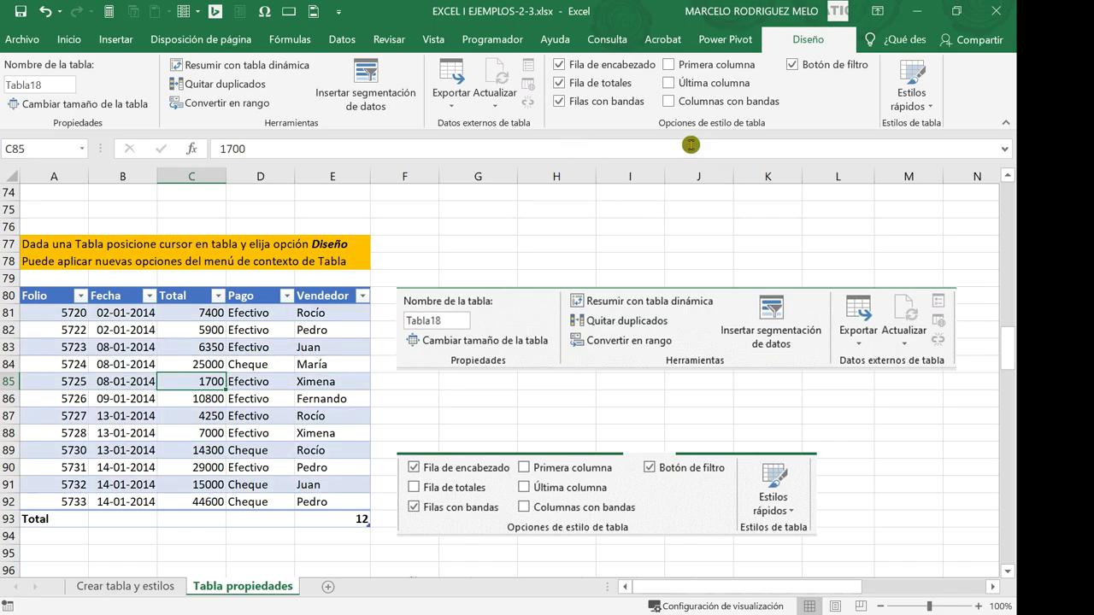
click(668, 101)
Try the special formatting for the table's last column and first column, and turn both options off again
click(669, 82)
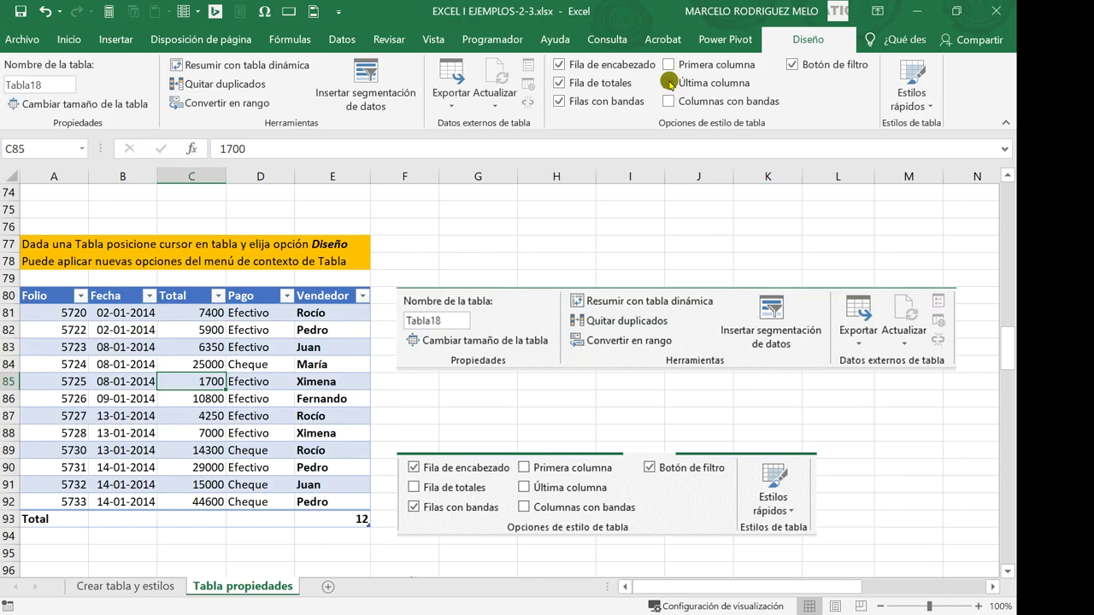
click(668, 82)
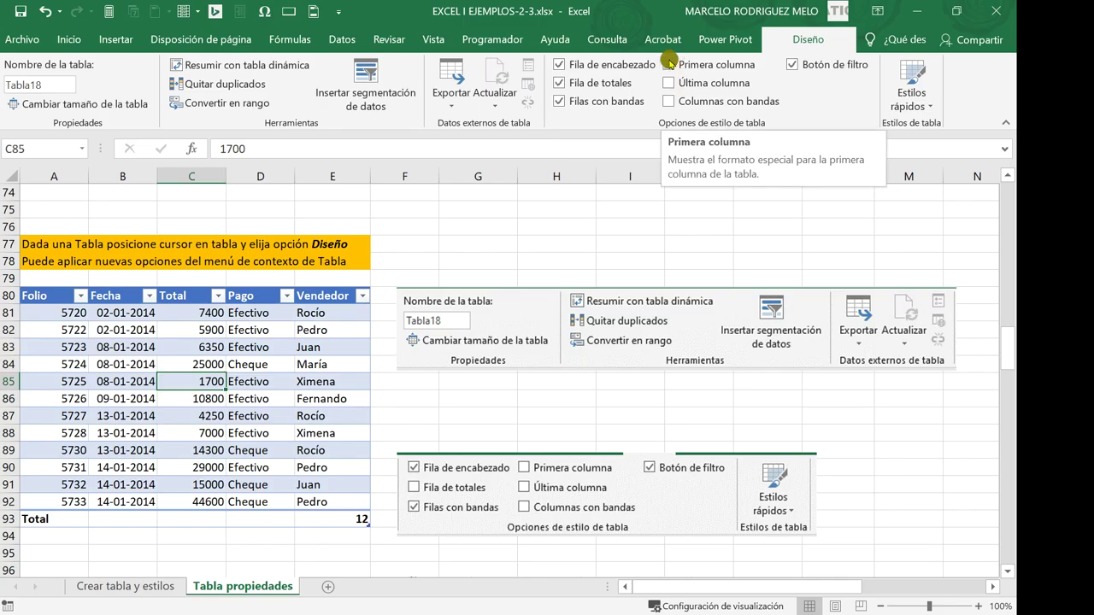
click(668, 82)
click(668, 82)
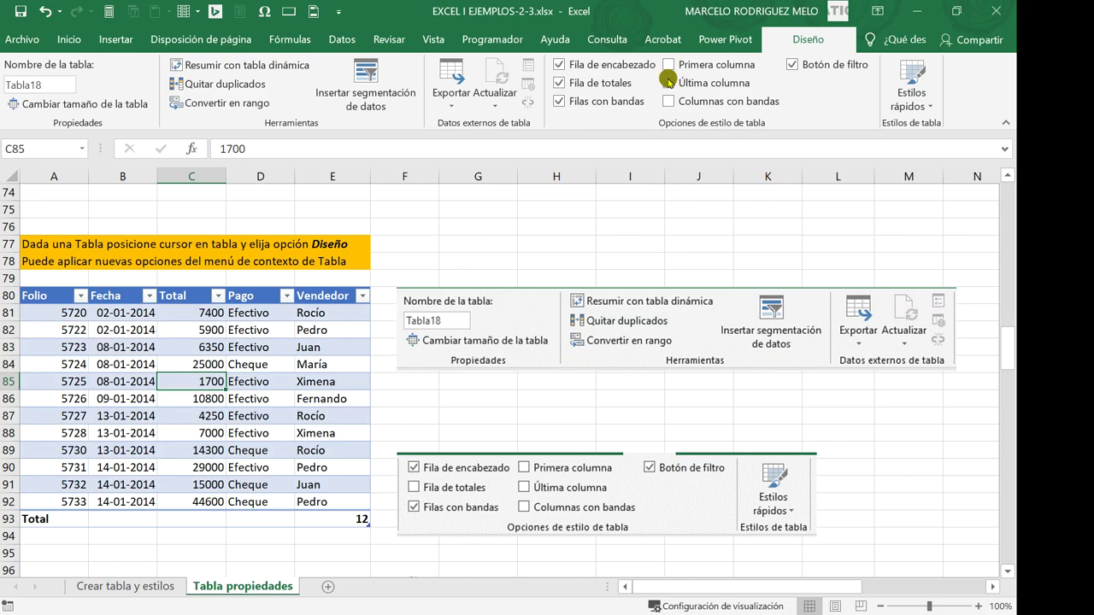
click(669, 82)
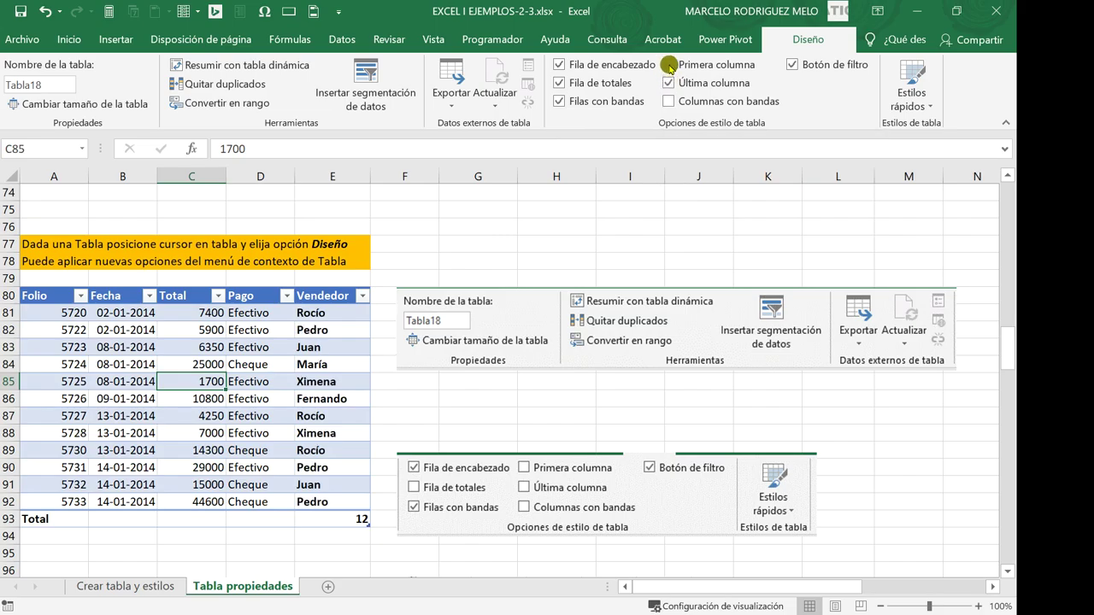
click(669, 64)
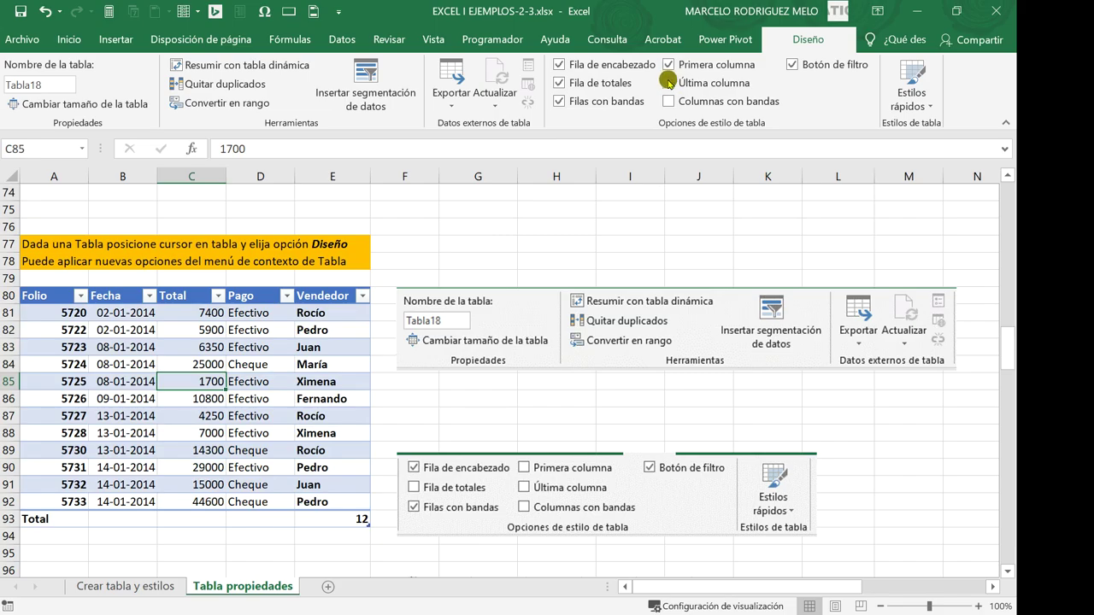
click(669, 83)
click(669, 65)
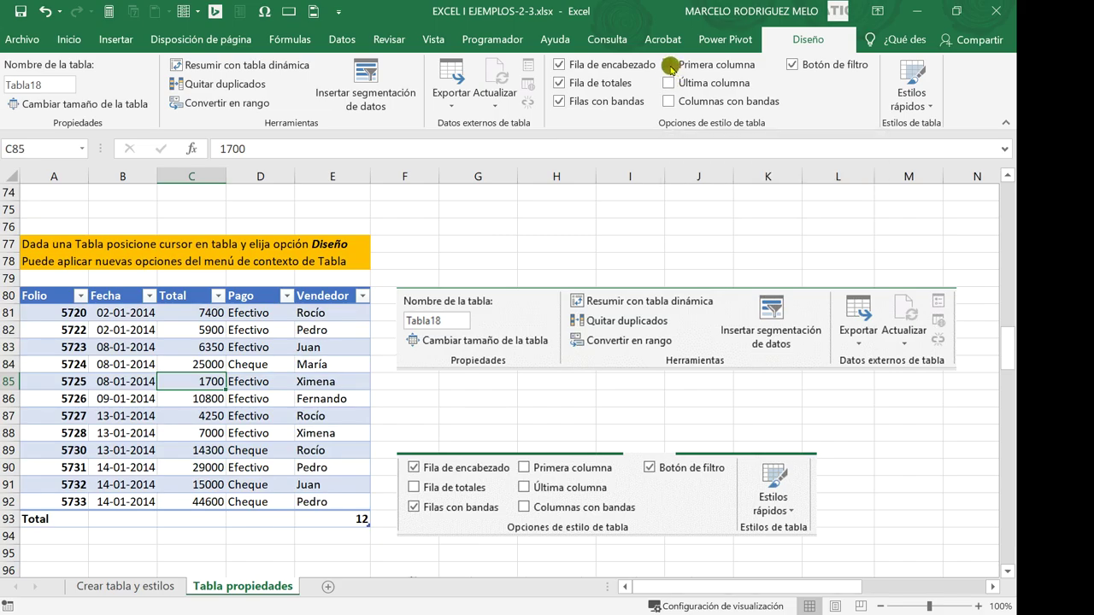
Hide the filter buttons in the header of the table at A80:E93 and show them again
click(793, 67)
click(791, 69)
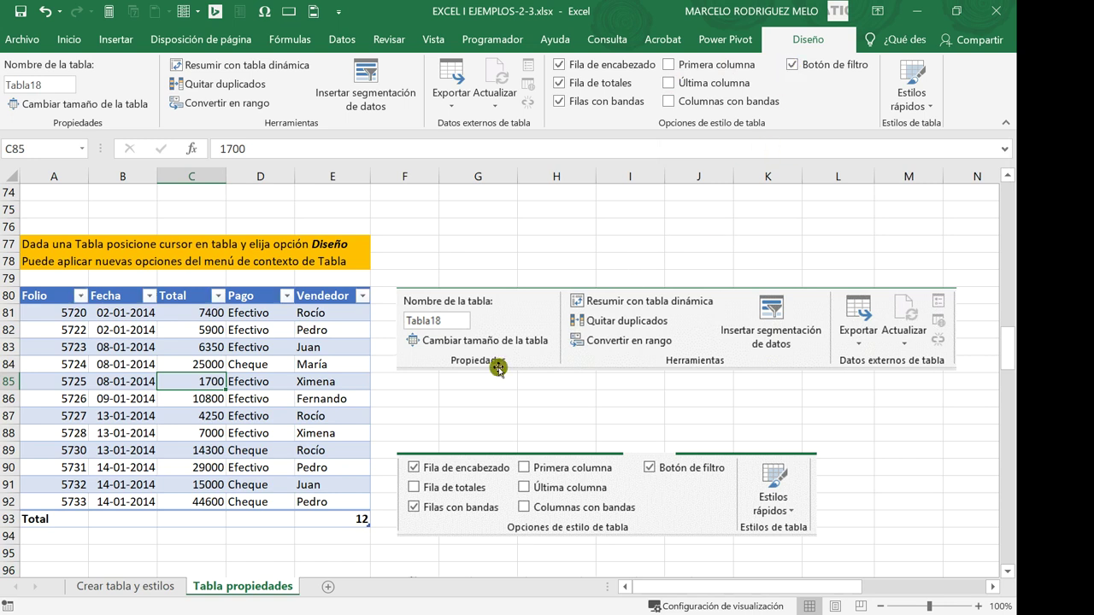
Examine the summary functions available in the totals row for the Pago column in D93, without choosing one
click(118, 520)
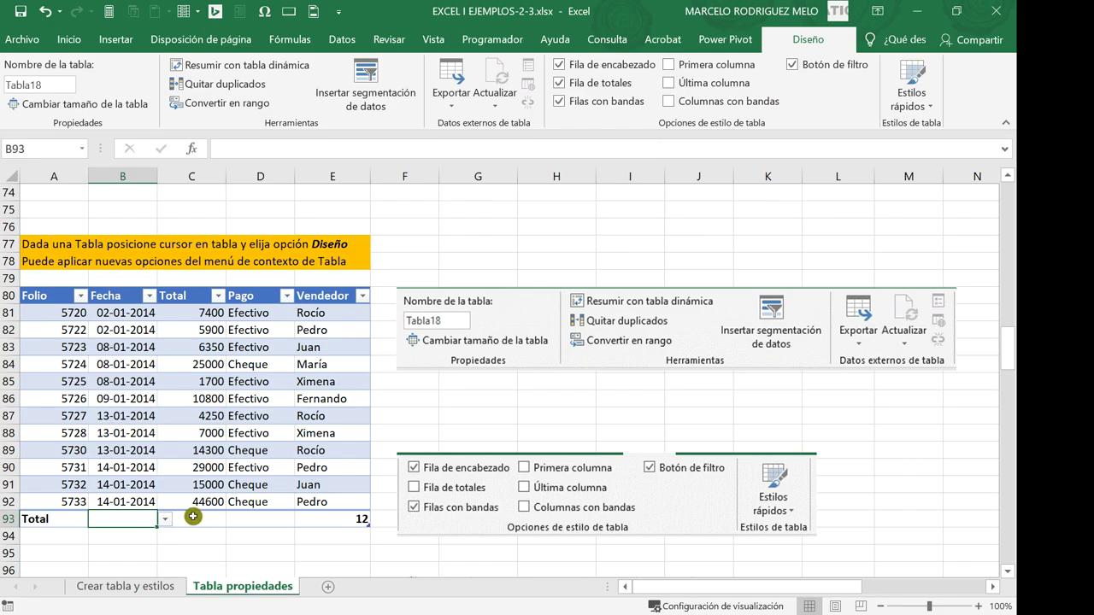
click(194, 522)
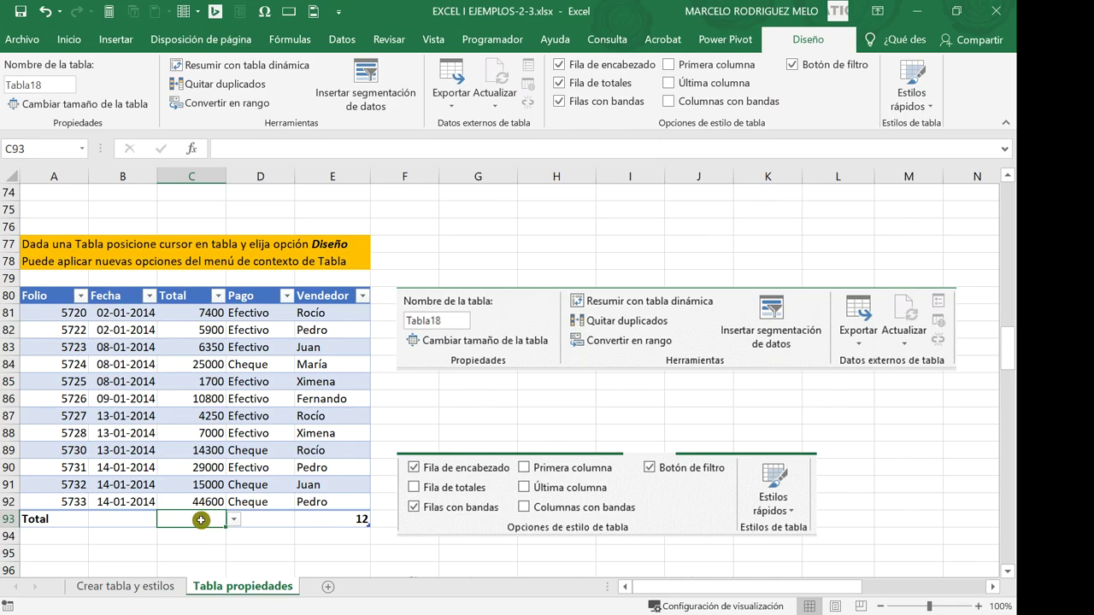
click(270, 521)
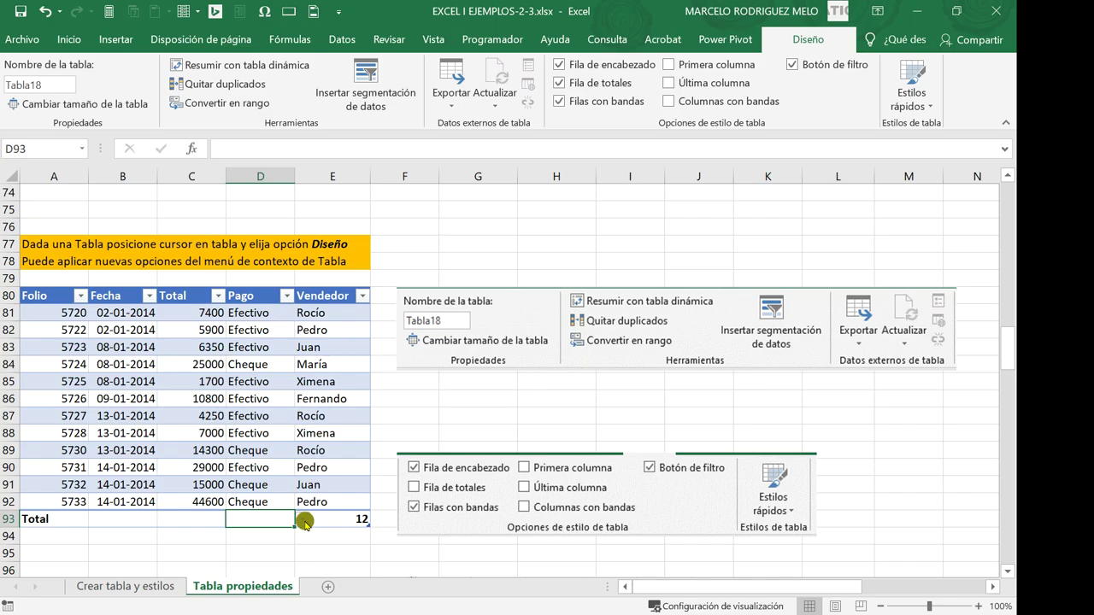
click(303, 521)
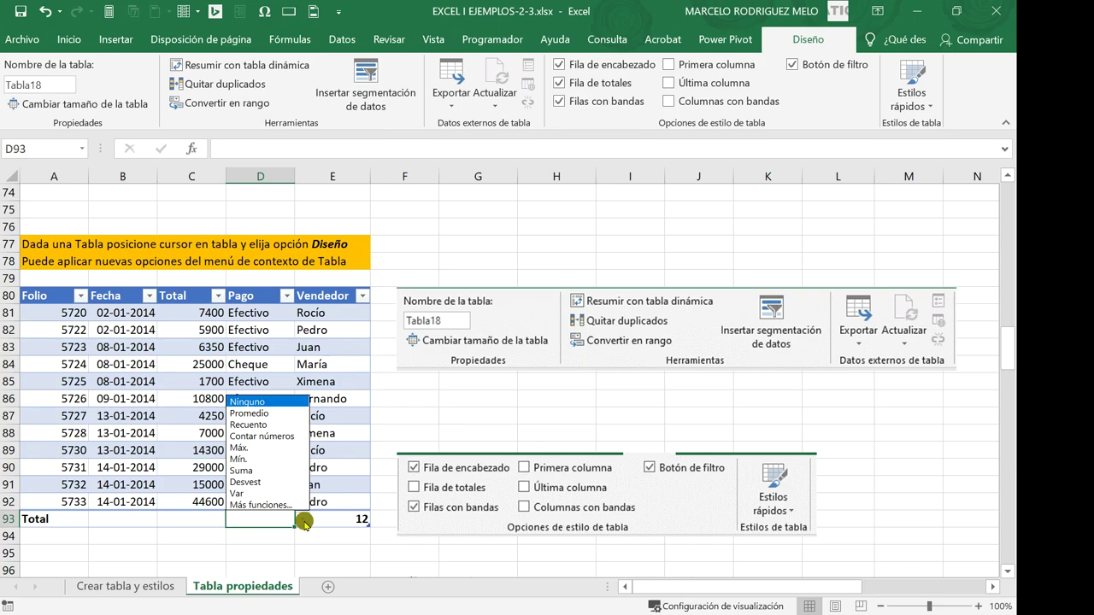
click(304, 521)
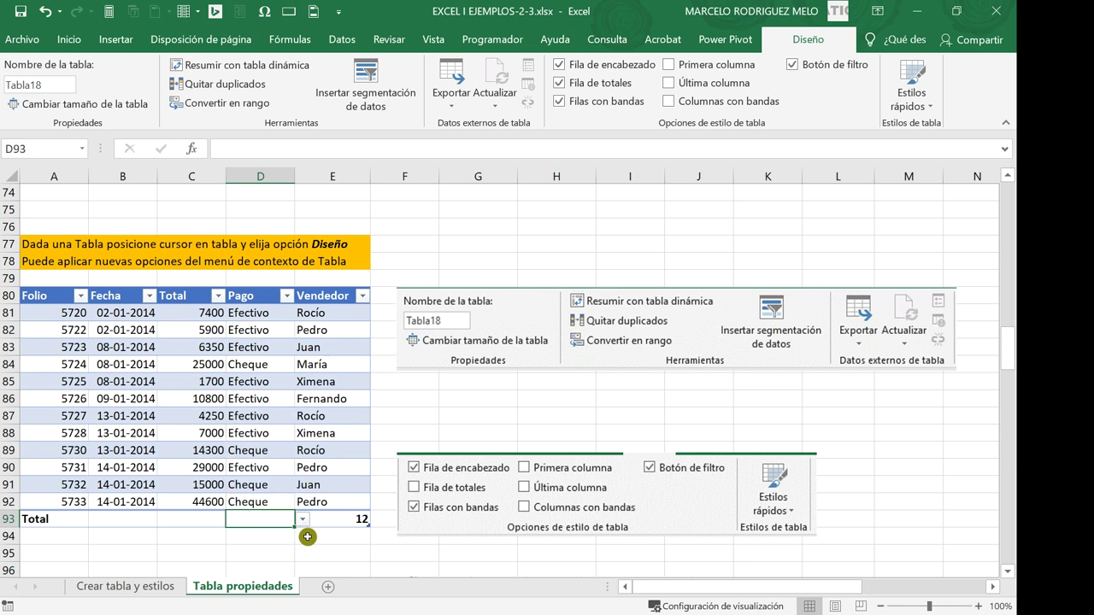
Summarize the Total column in C93 with the Recuento, Promedio and Máx. functions in turn
click(202, 520)
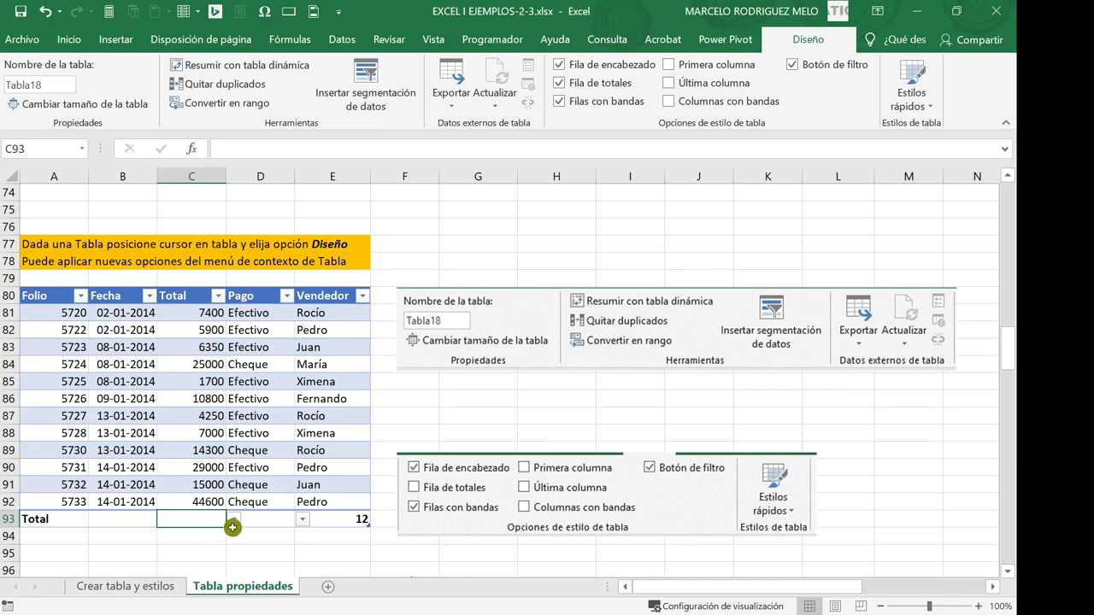
click(232, 520)
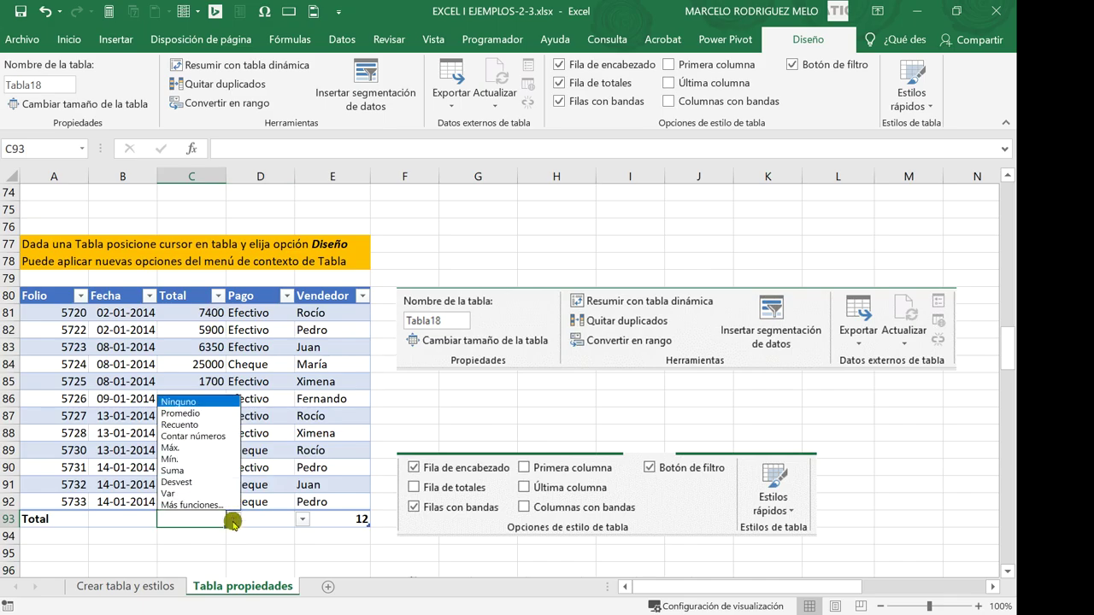
click(197, 424)
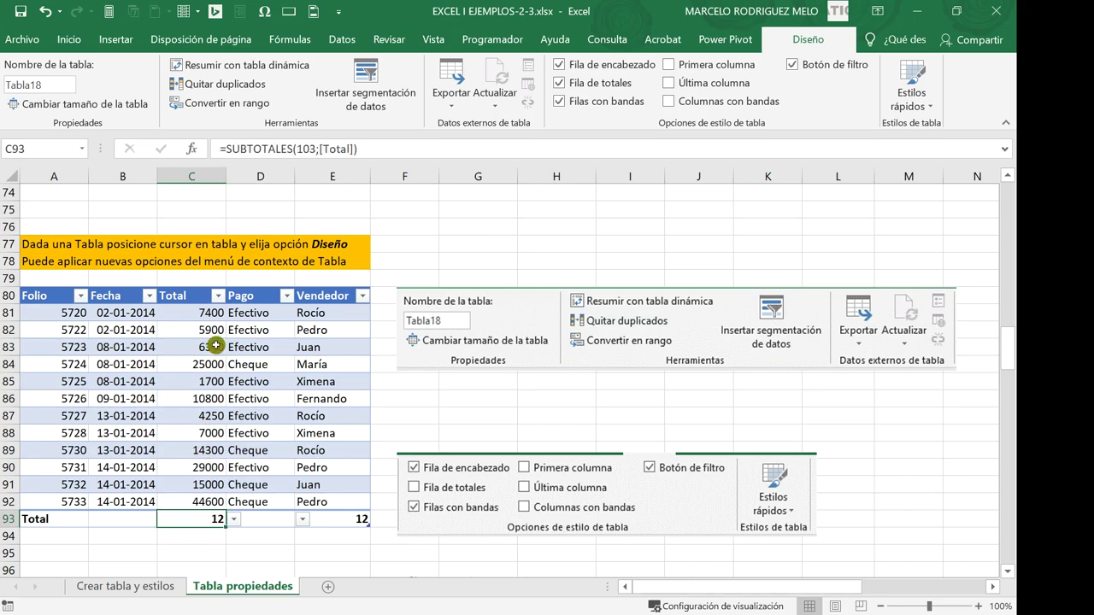
click(234, 521)
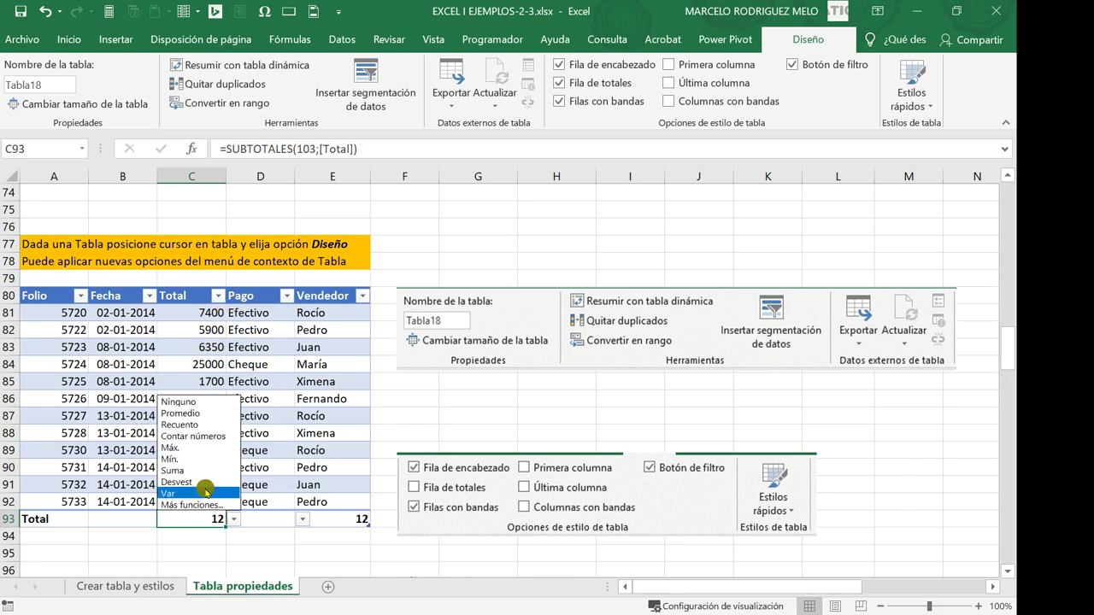
click(188, 414)
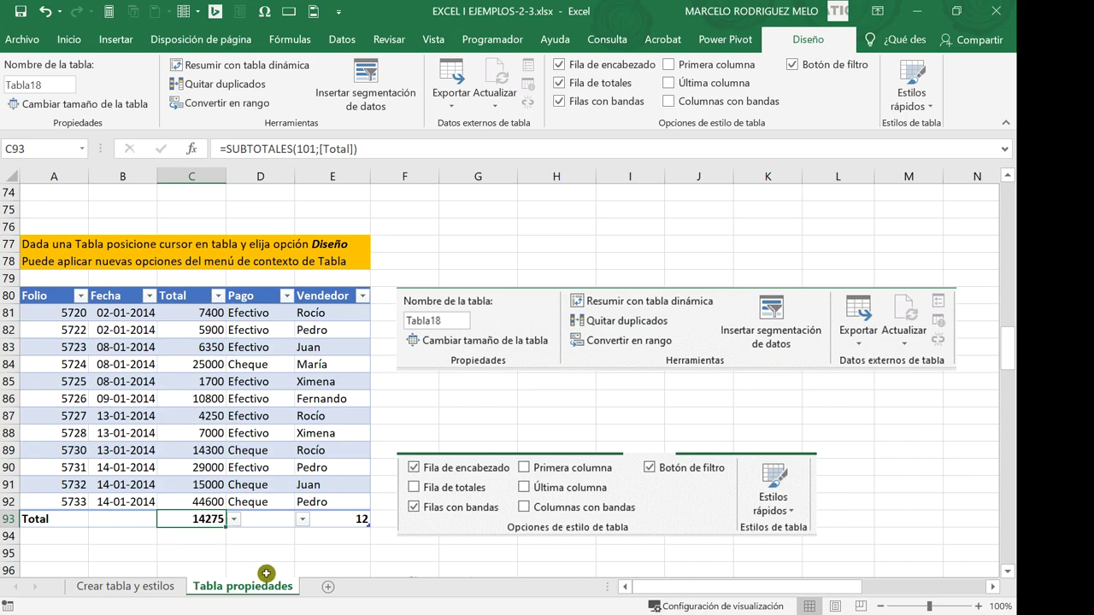
click(233, 520)
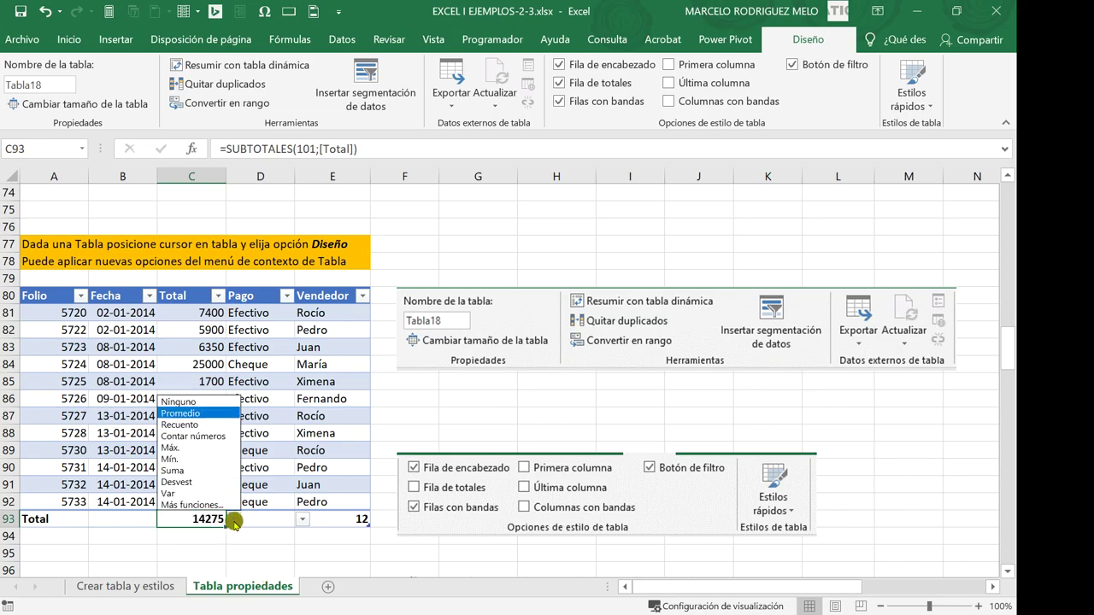
click(179, 448)
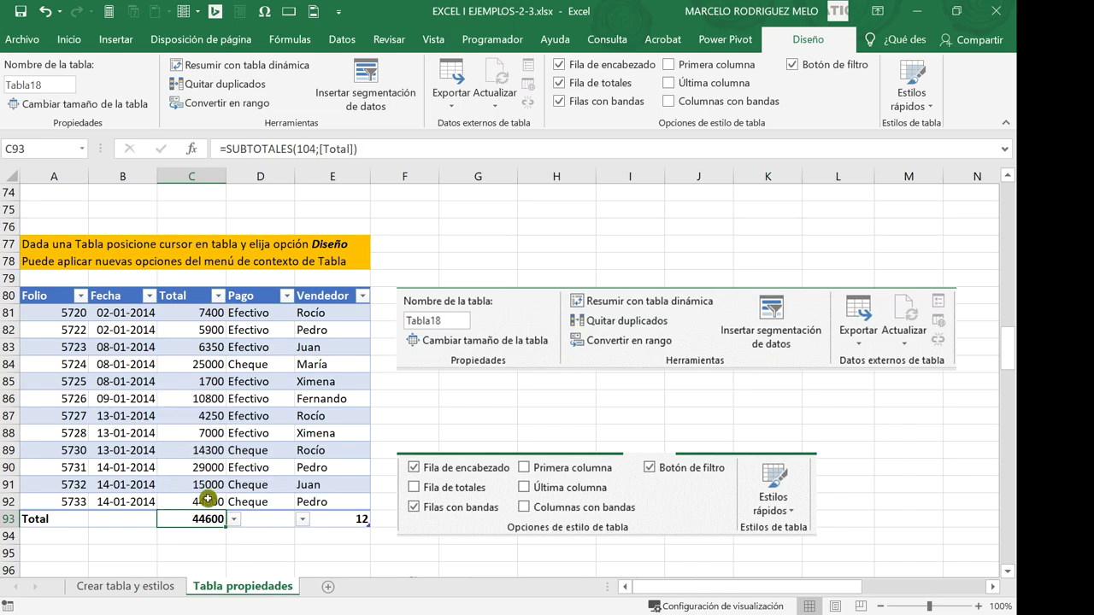
Set the Total column's summary in C93 to Desvest, and view the additional functions without inserting any
click(233, 519)
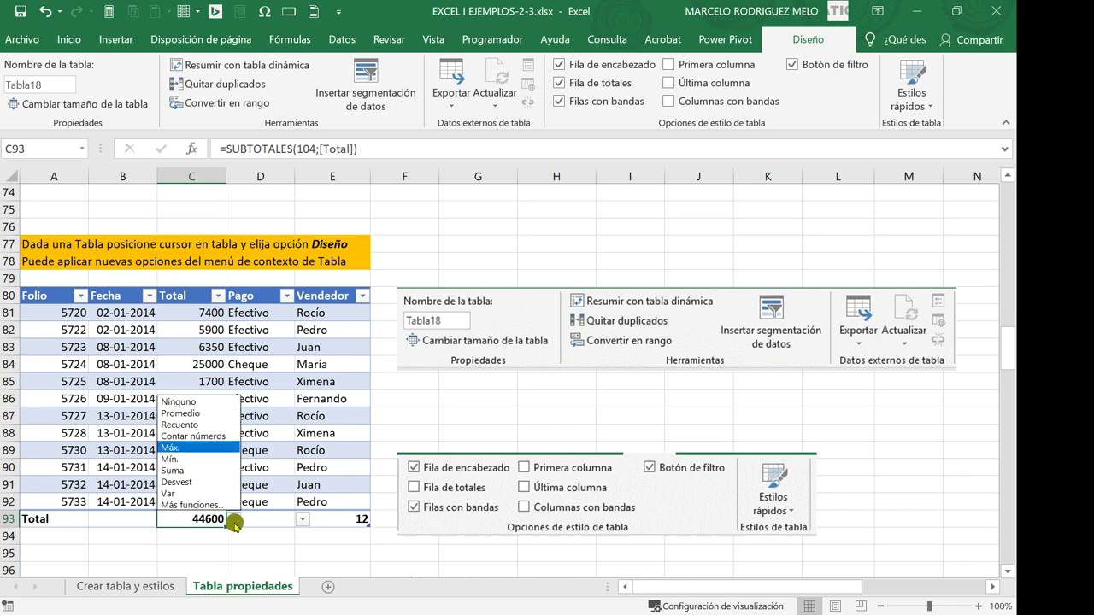
click(184, 482)
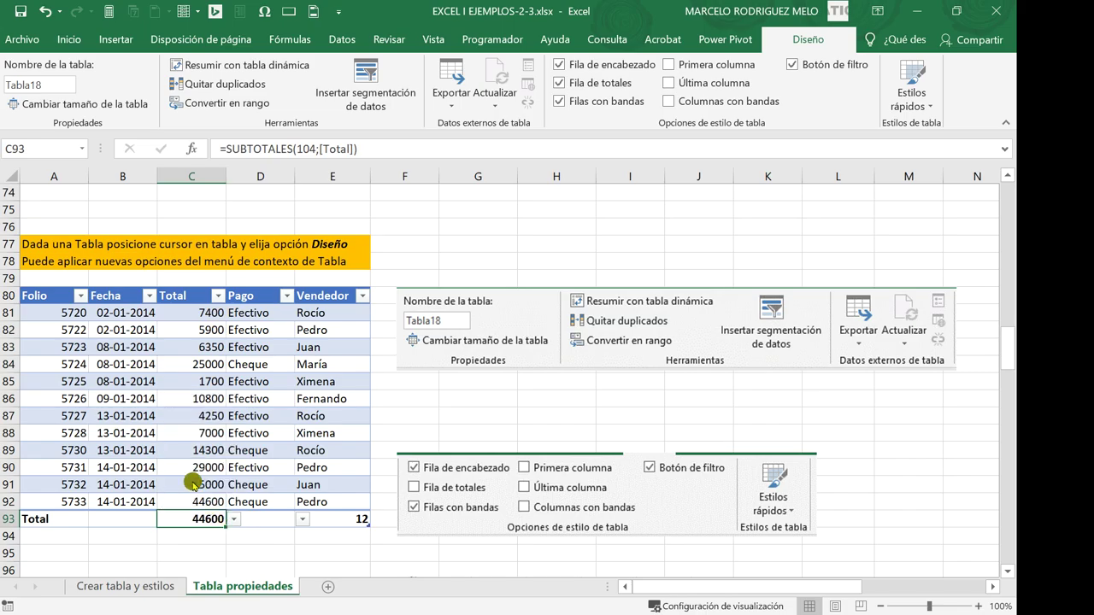
click(232, 521)
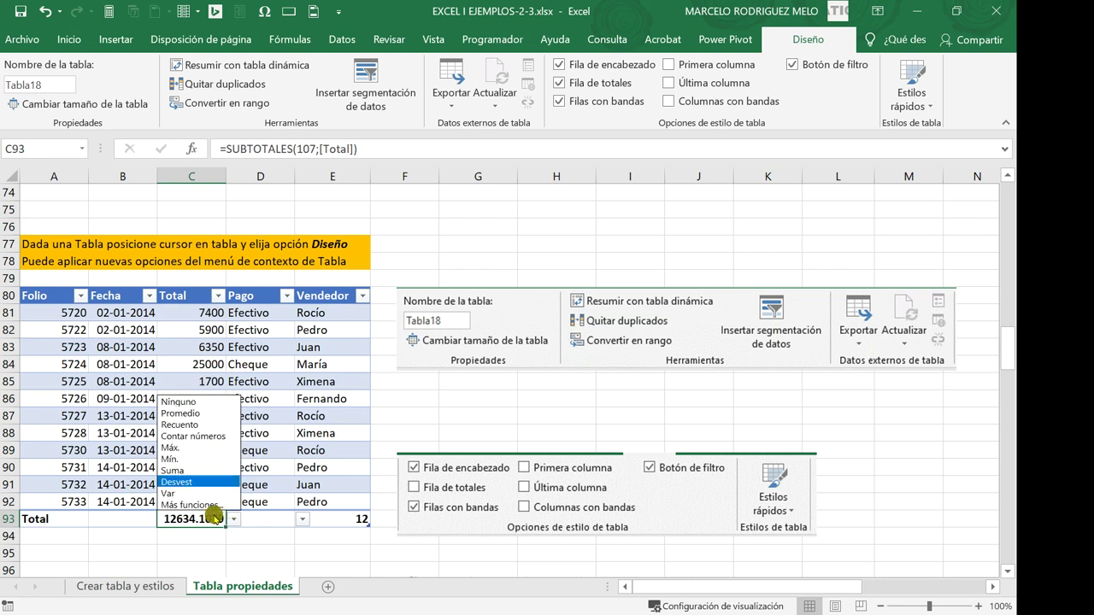
click(204, 505)
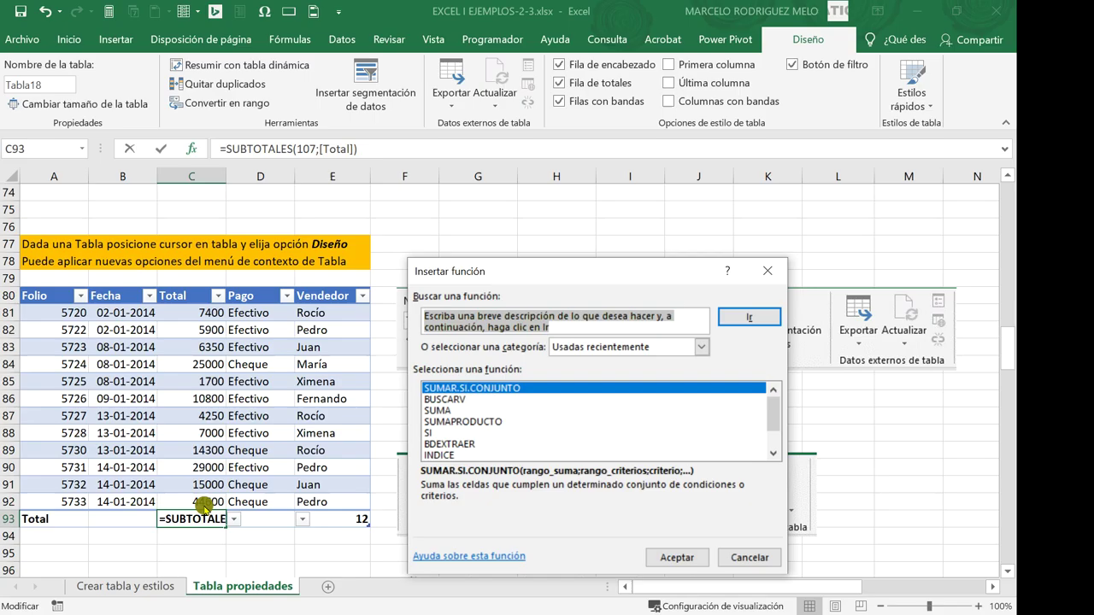
click(742, 558)
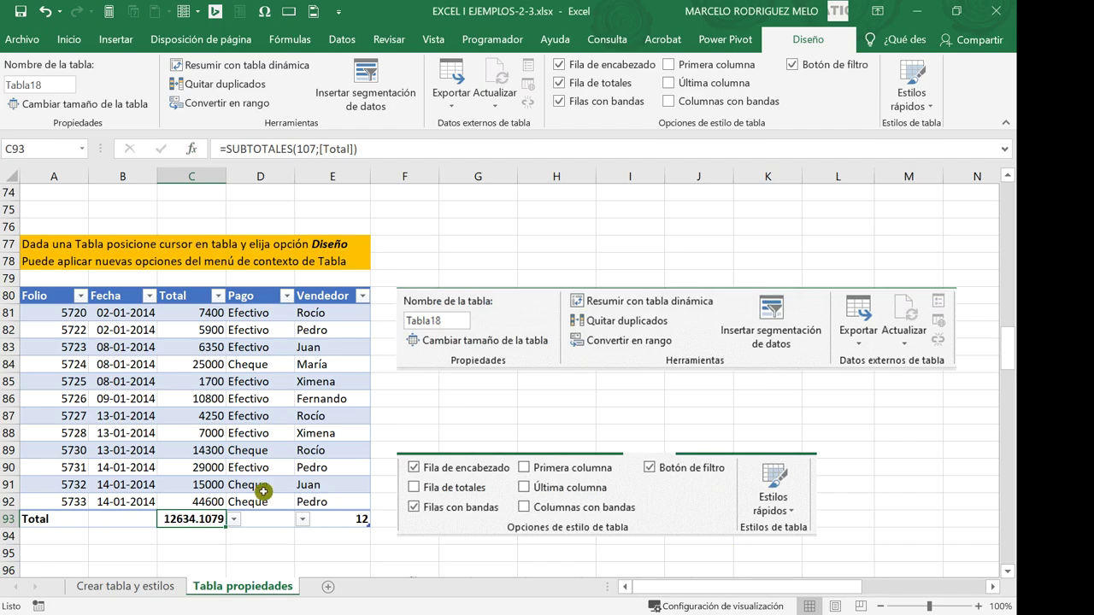
Examine the worked examples below the table for totals row functions and for first, last and banded column options
scroll(259, 491, down, 3)
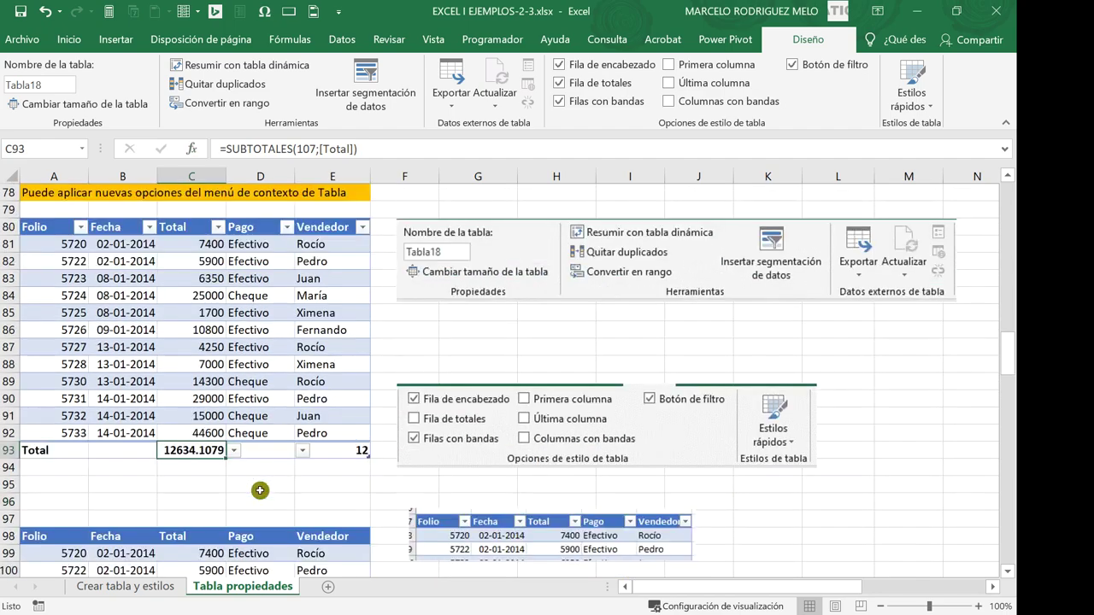
scroll(259, 491, down, 3)
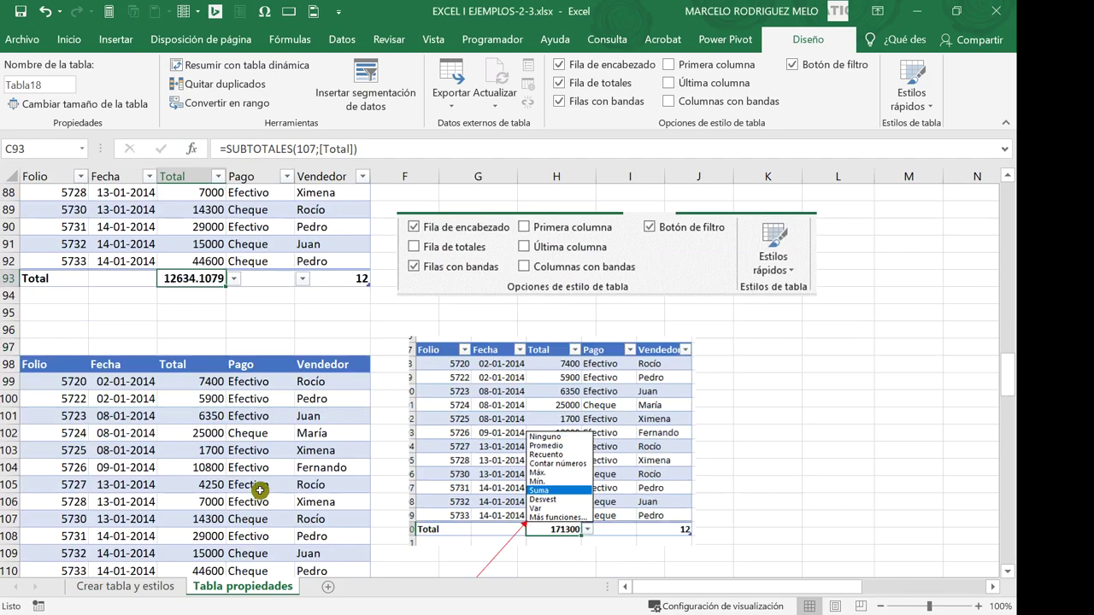
scroll(259, 491, down, 1)
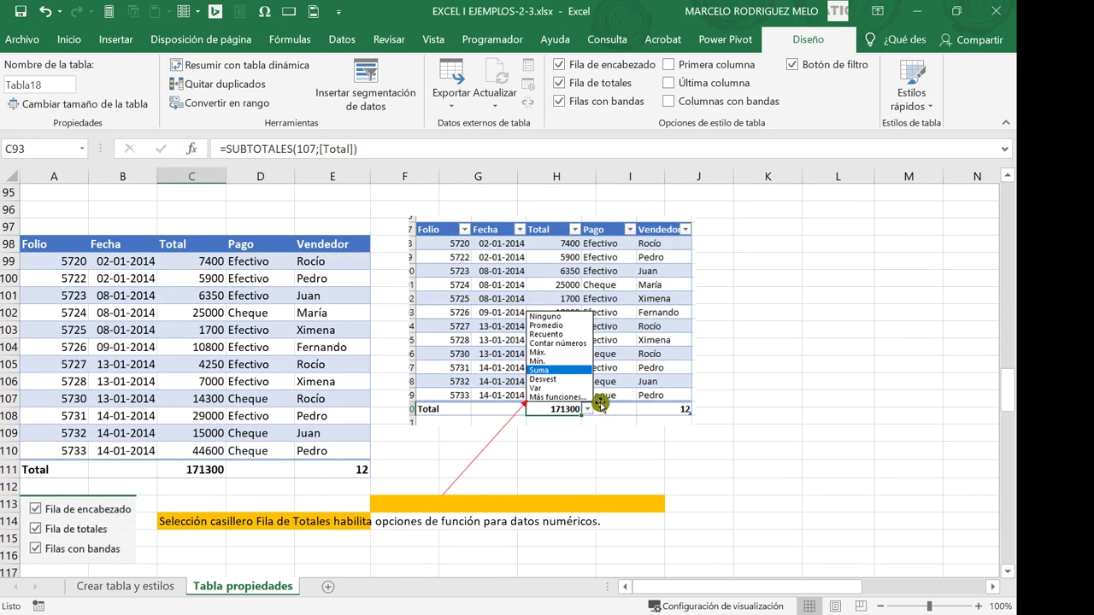
scroll(236, 369, down, 3)
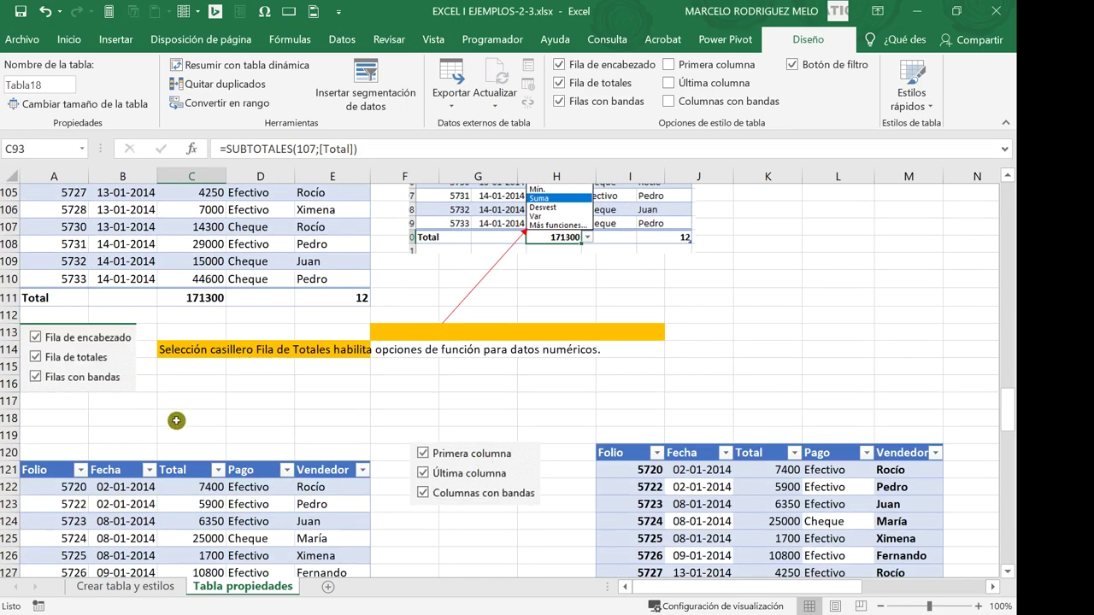
Select all dates in the Fecha filter of the table below the 'Segmentación de datos' note, and review its filter options
scroll(177, 421, down, 1)
scroll(223, 480, down, 2)
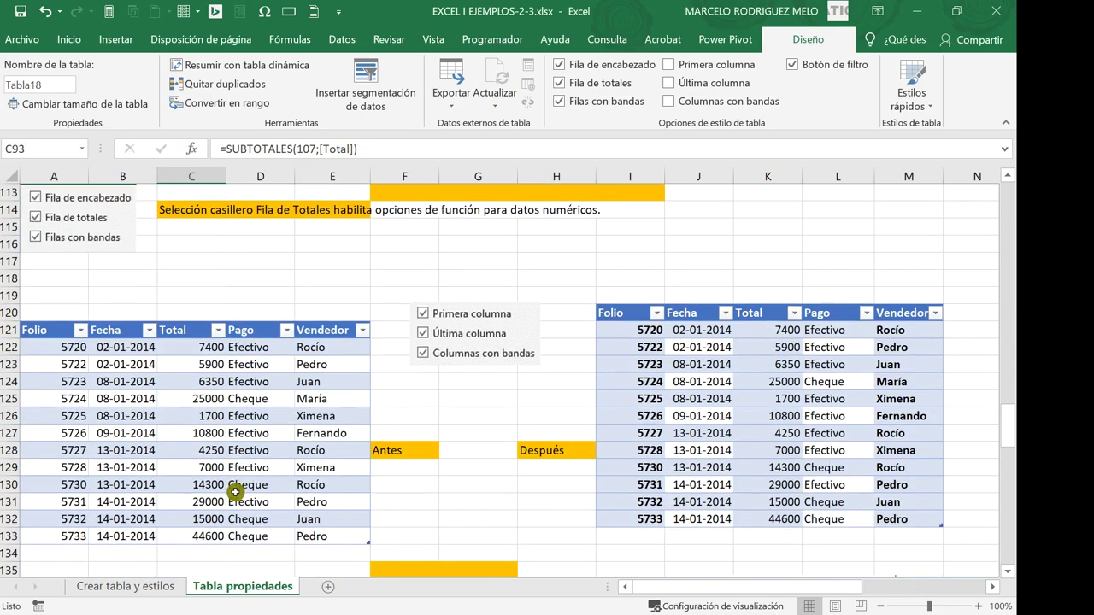
scroll(235, 493, down, 1)
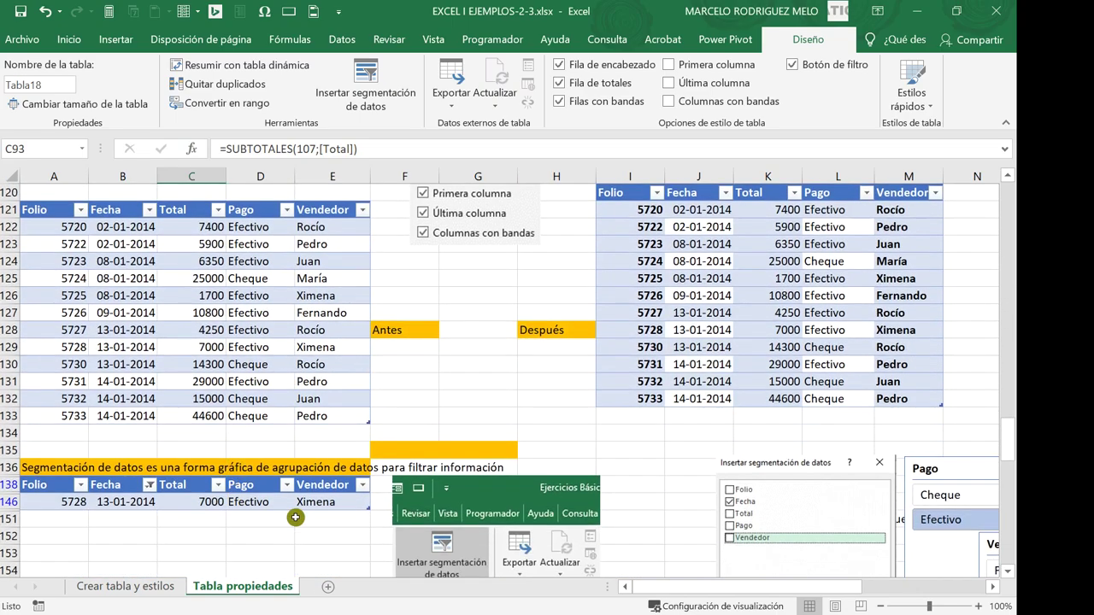
scroll(256, 519, down, 2)
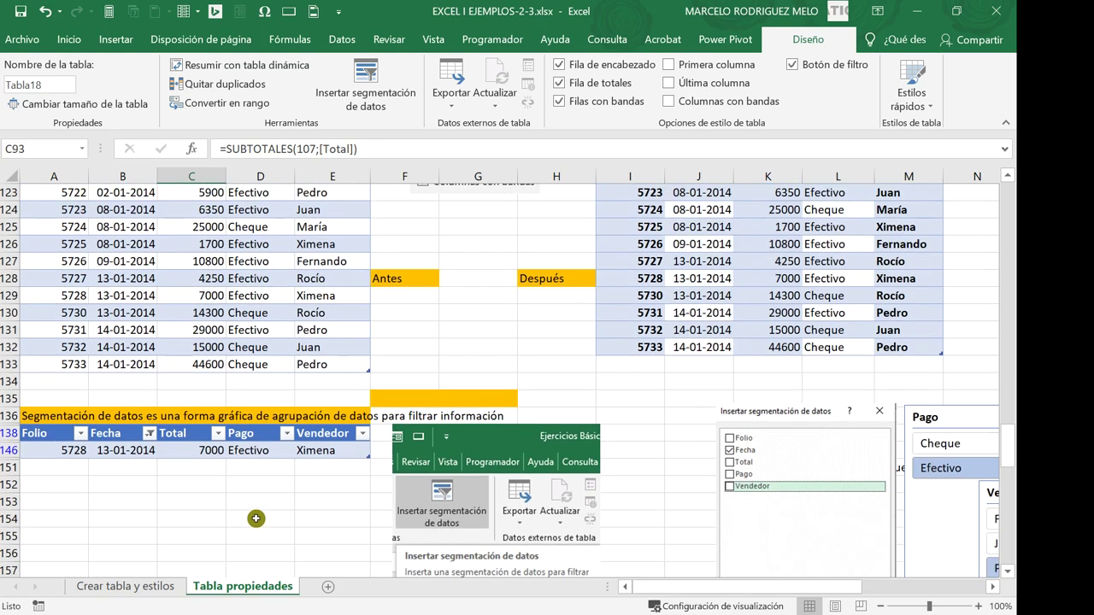
scroll(256, 522, down, 1)
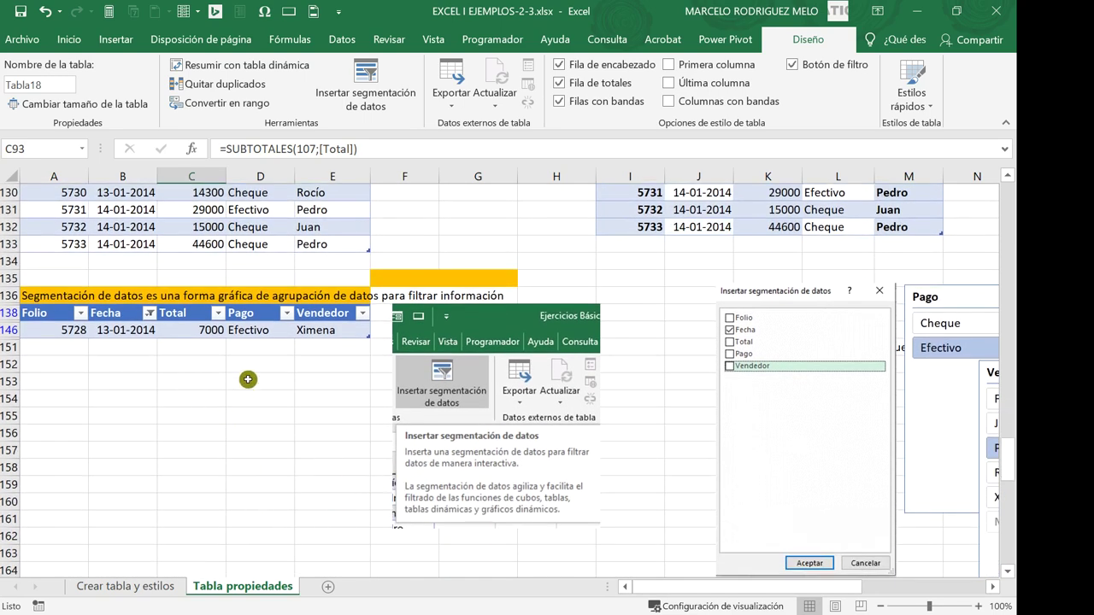
scroll(247, 398, down, 2)
scroll(249, 407, up, 2)
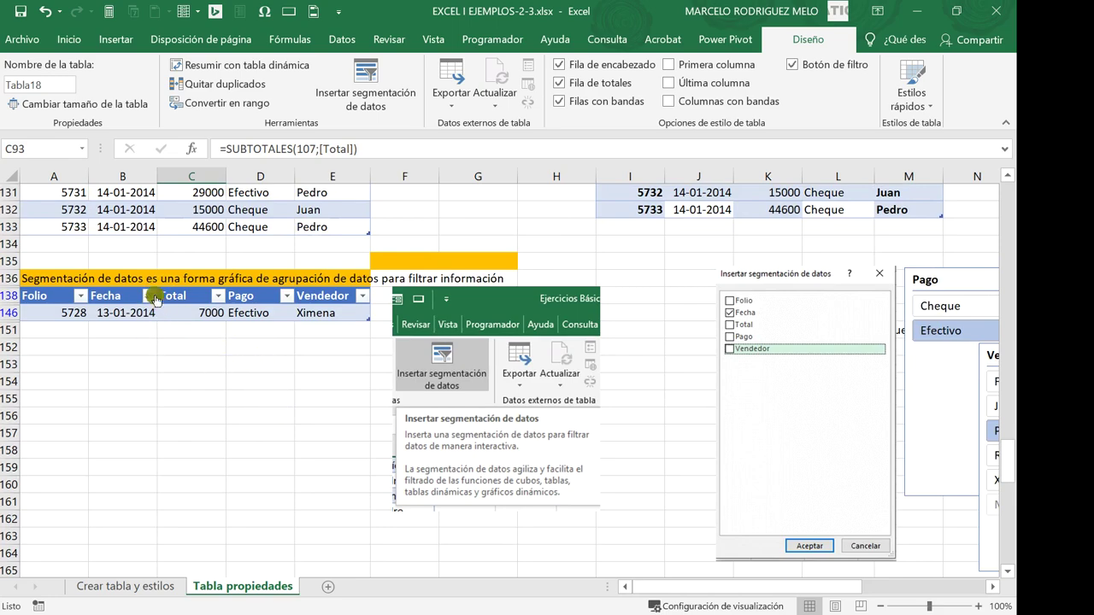
click(147, 295)
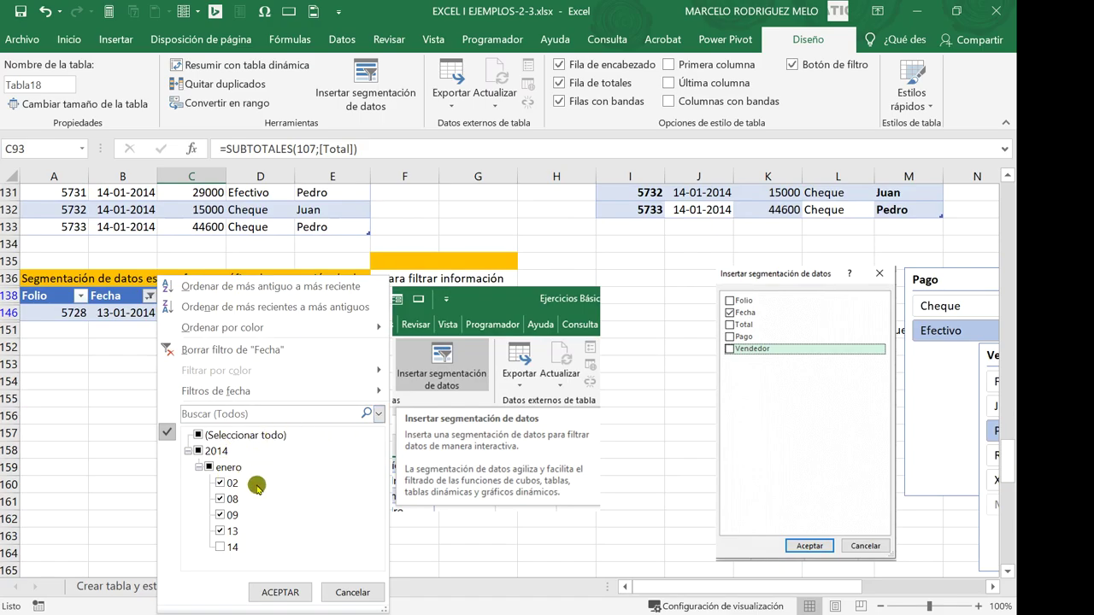
click(200, 435)
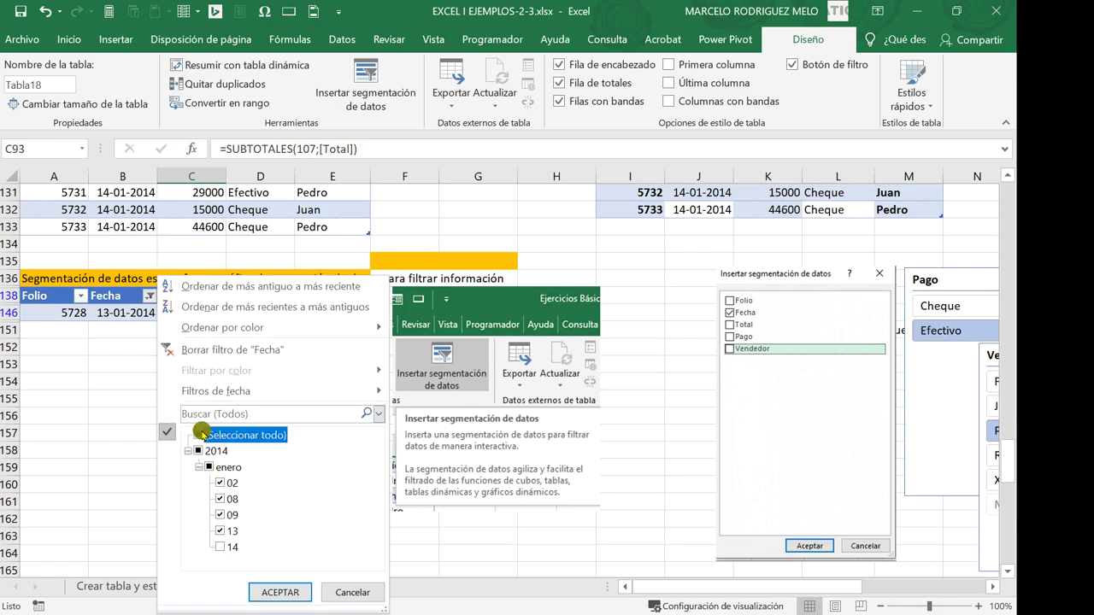
click(281, 590)
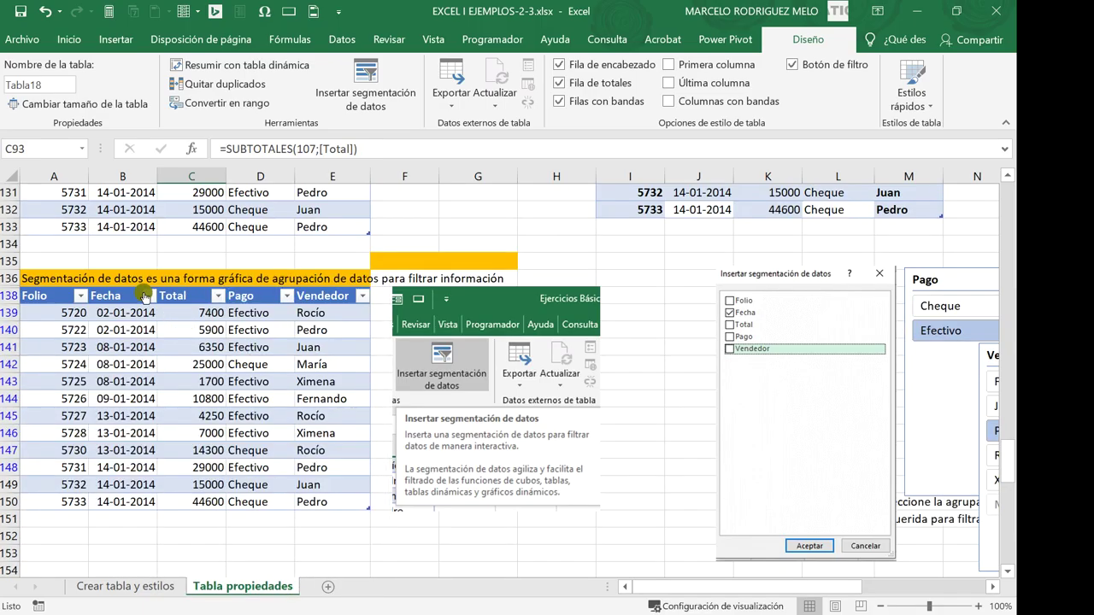
click(147, 295)
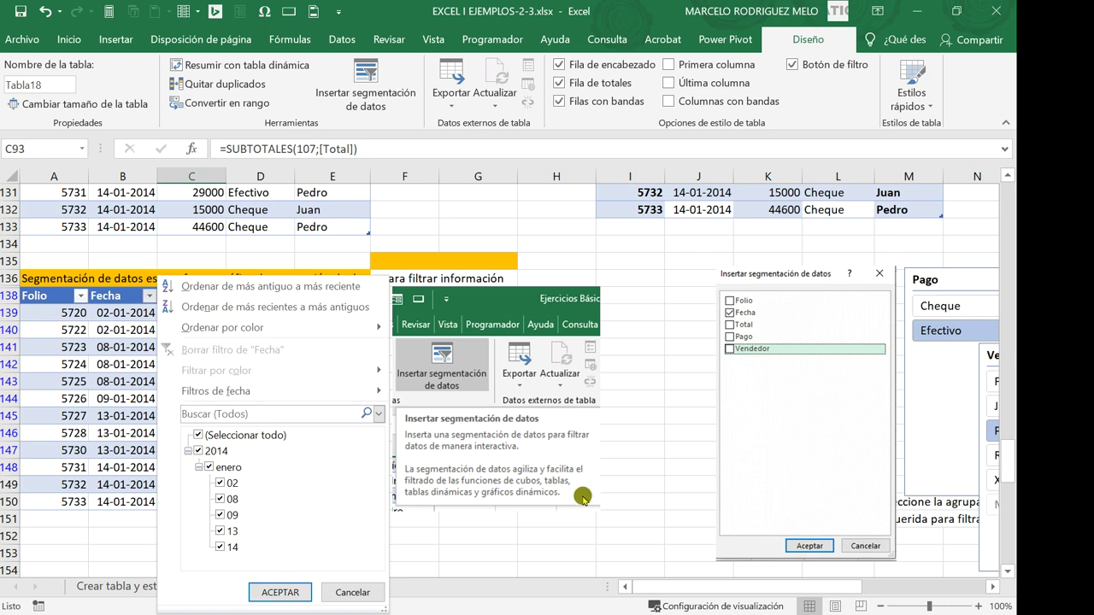
key(Escape)
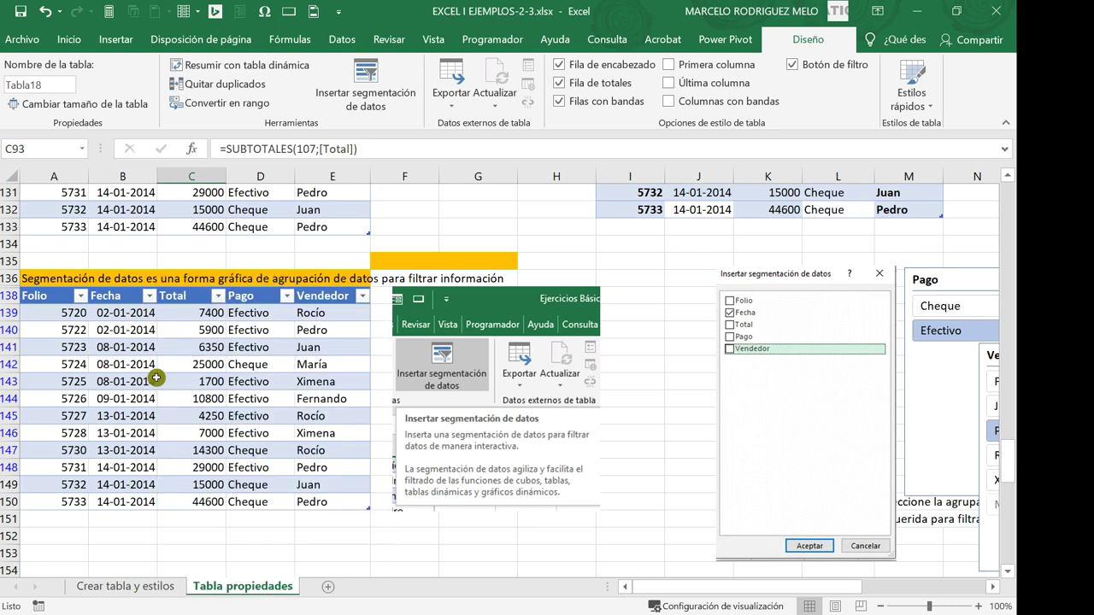
Insert a slicer for the Folio field of the table starting at row 138
click(146, 326)
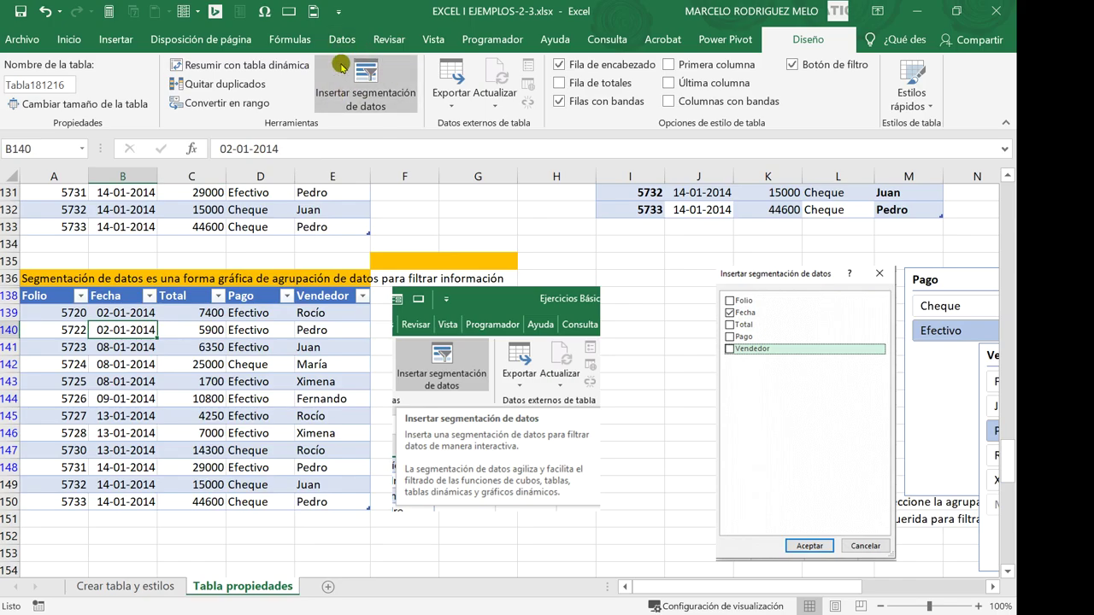
click(366, 73)
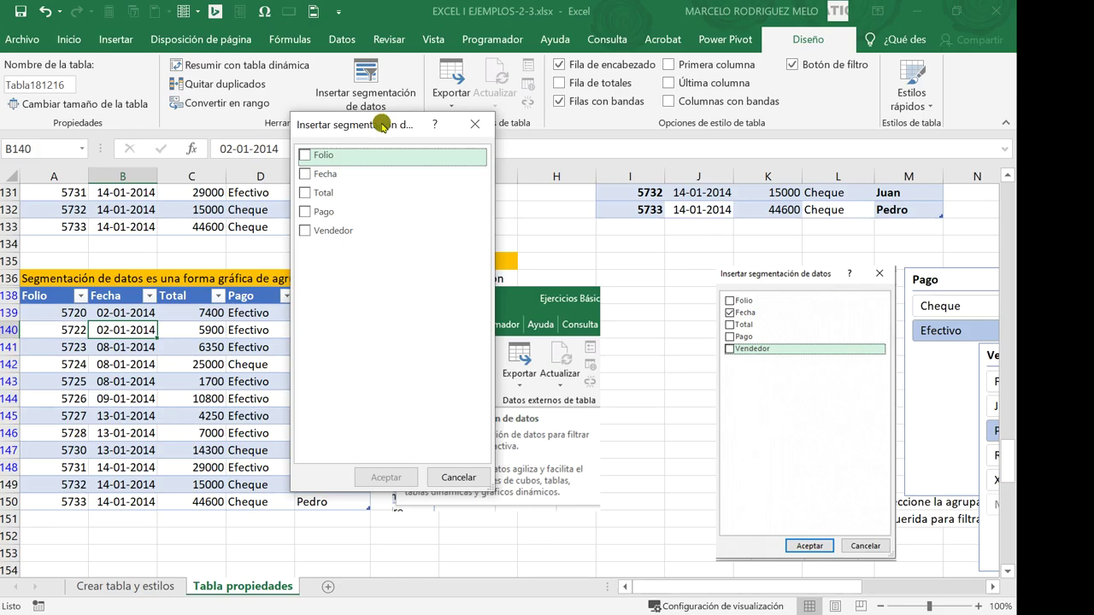
drag(388, 125, 544, 217)
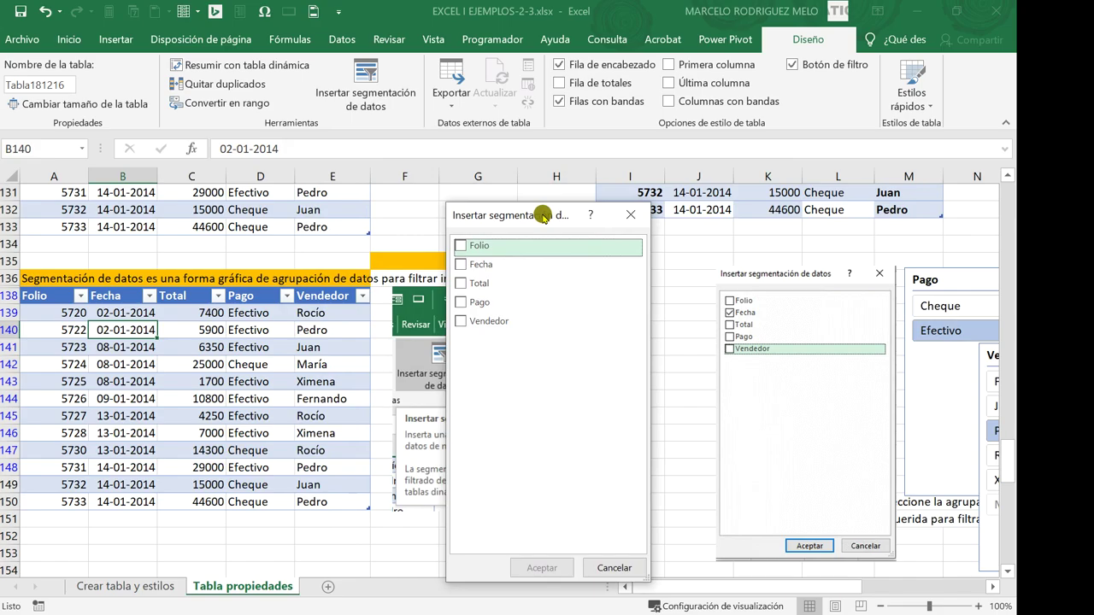
click(462, 247)
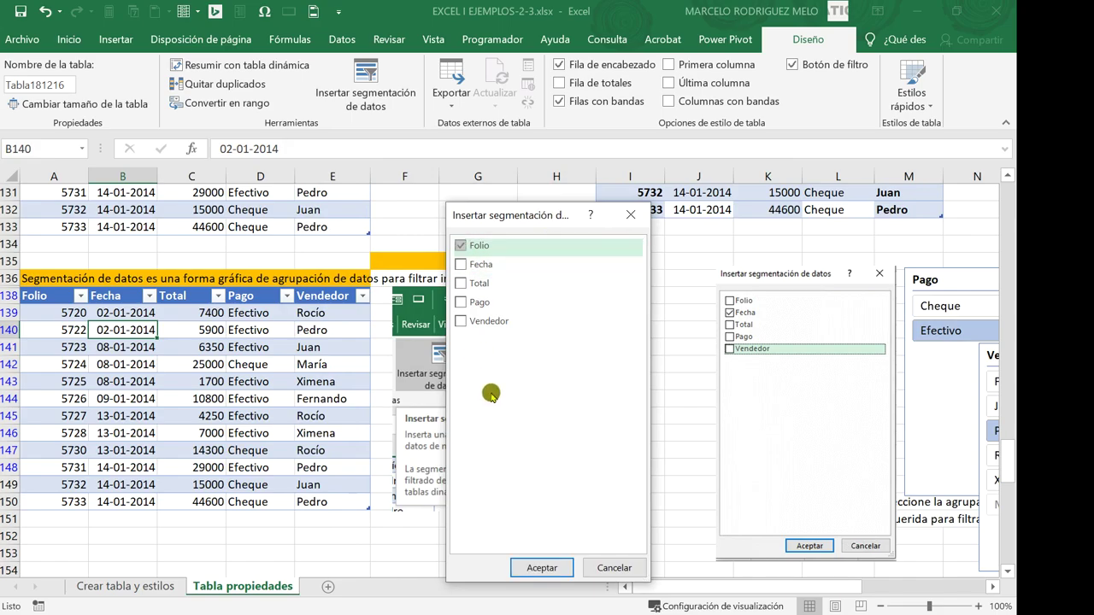
click(551, 564)
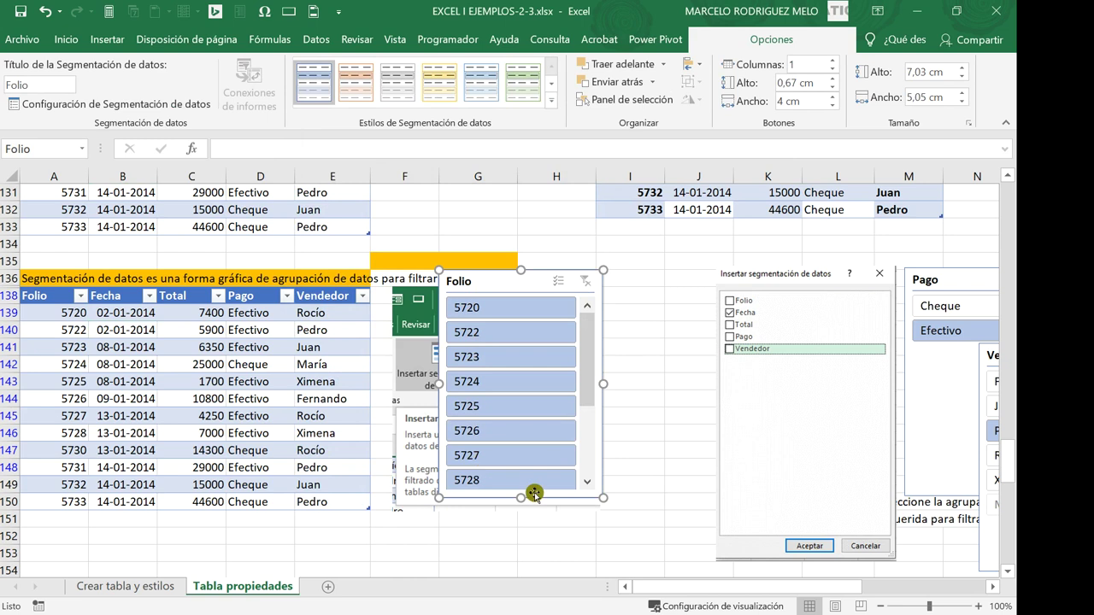
Filter the table to the last folio in the Folio slicer, and clear that slicer's filter
drag(586, 378, 584, 491)
click(472, 460)
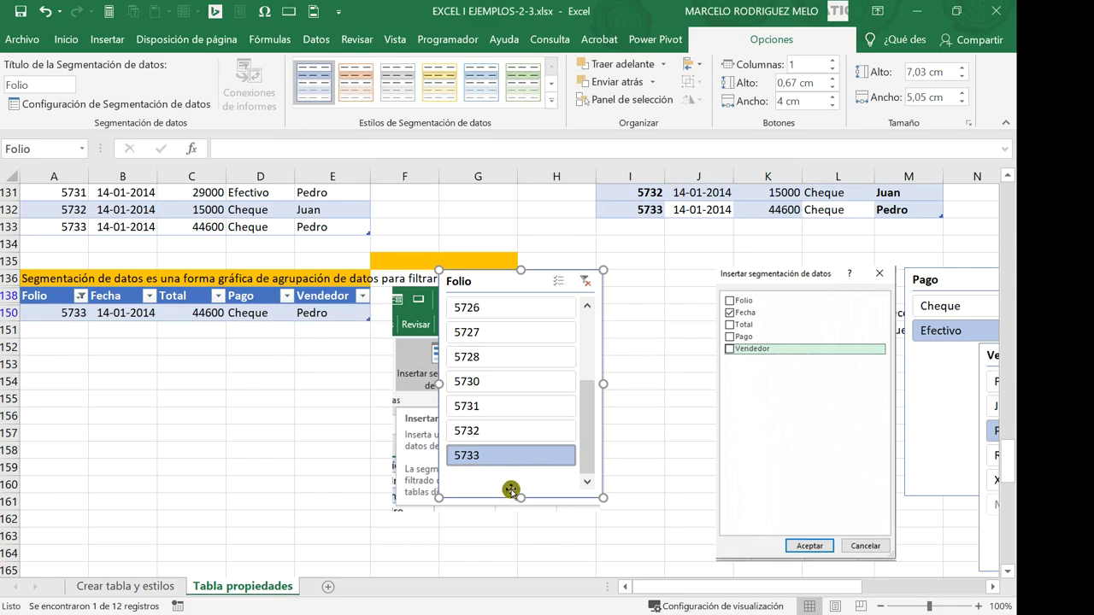
click(588, 285)
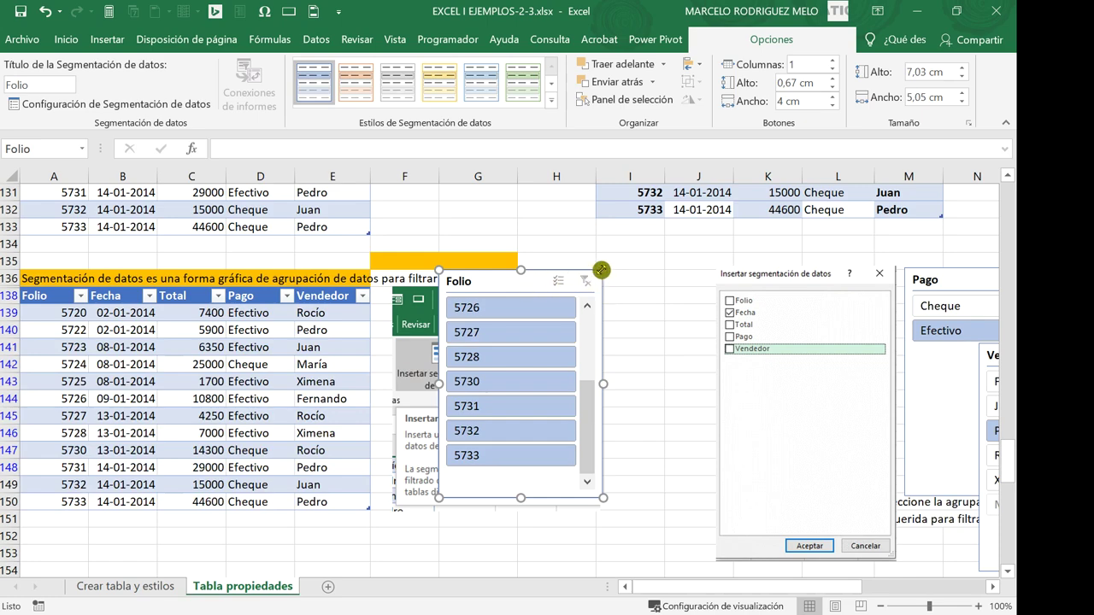
Delete the Folio slicer and undo the accidental clearing of the date in B140
key(Delete)
key(Delete)
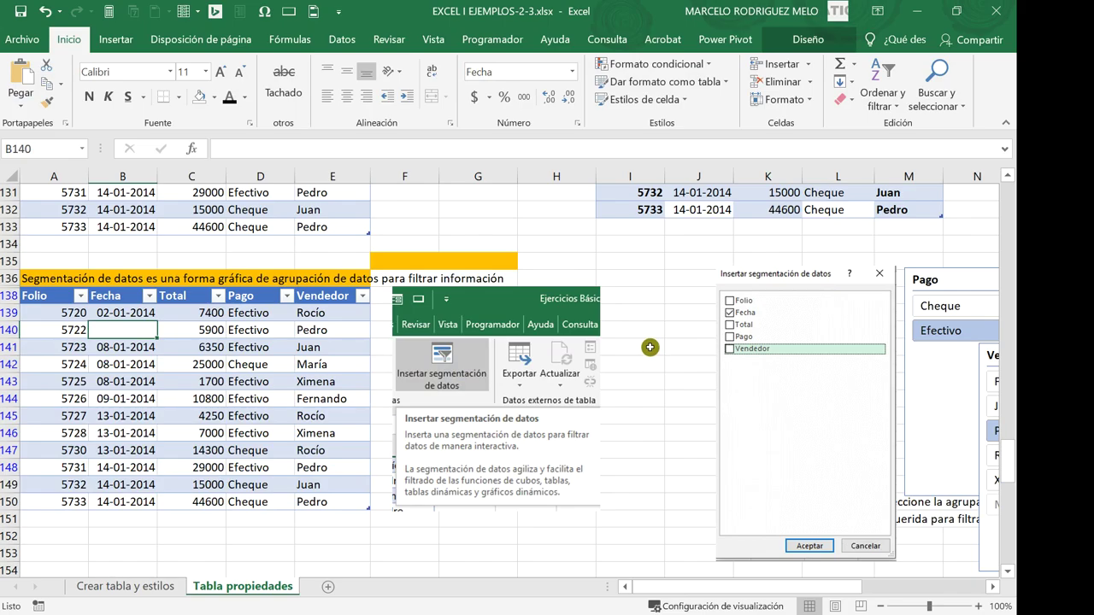
drag(160, 452, 165, 462)
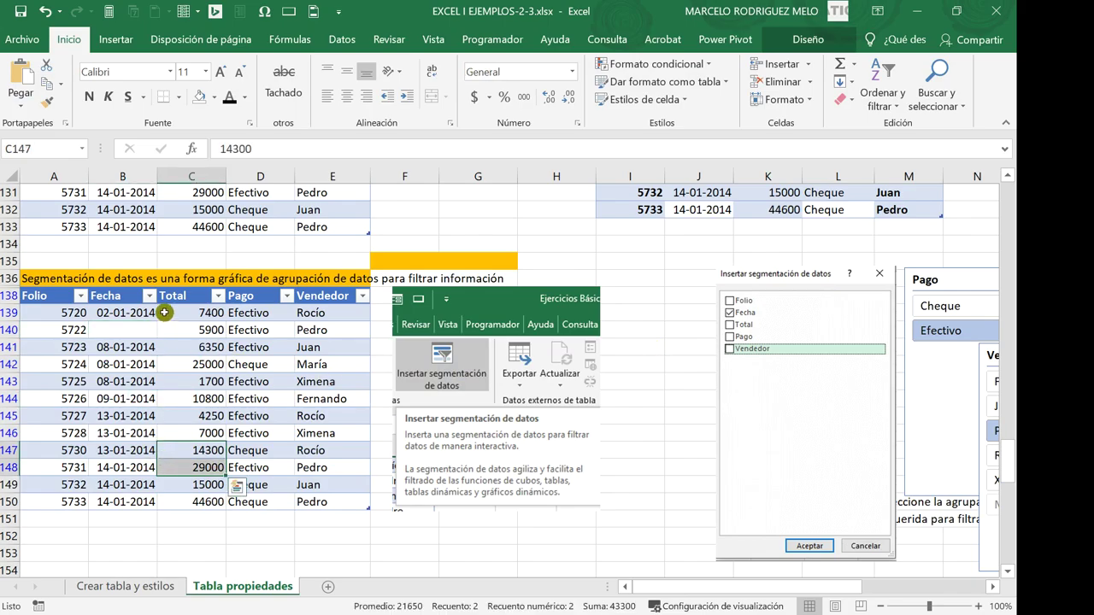
click(43, 12)
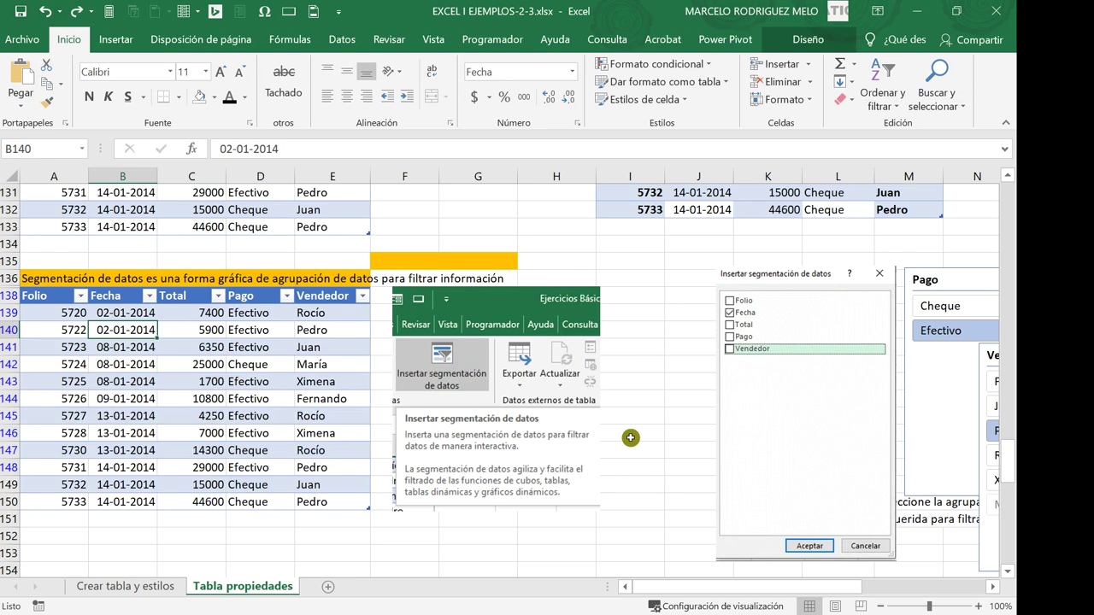
Examine the worked Pago and Vendedor slicer examples, and look over the tables on the Crear tabla y estilos sheet
drag(779, 586, 928, 588)
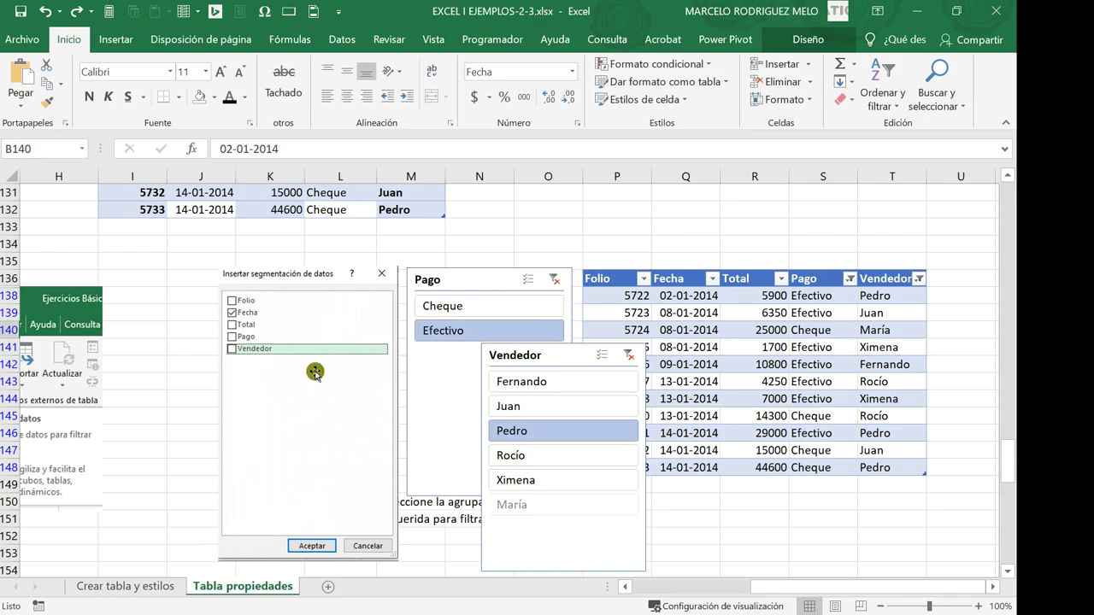
scroll(183, 378, down, 1)
scroll(183, 378, down, 1)
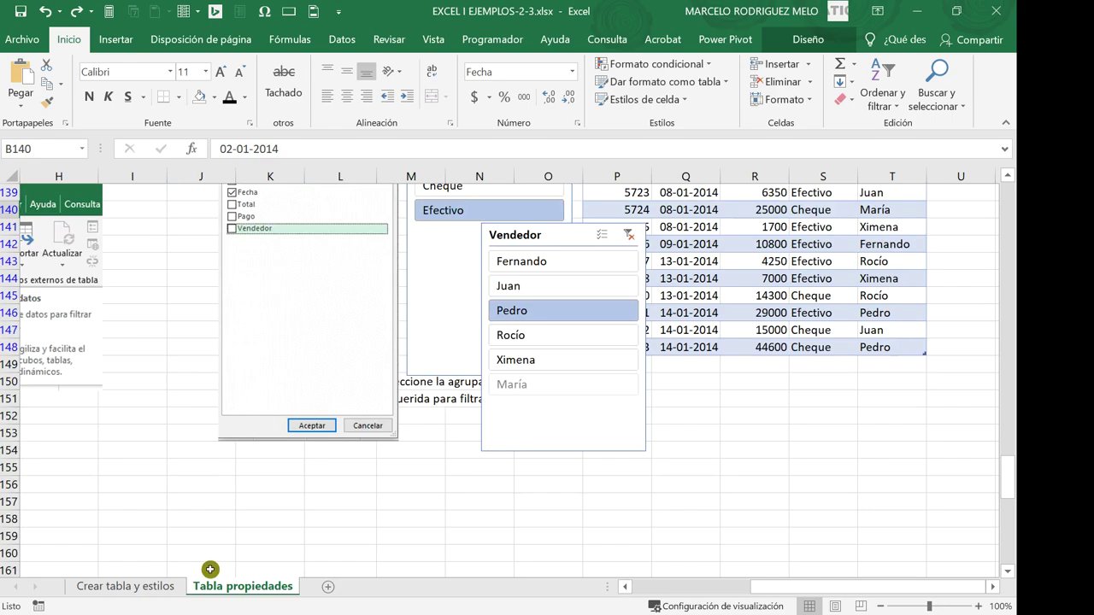
click(154, 586)
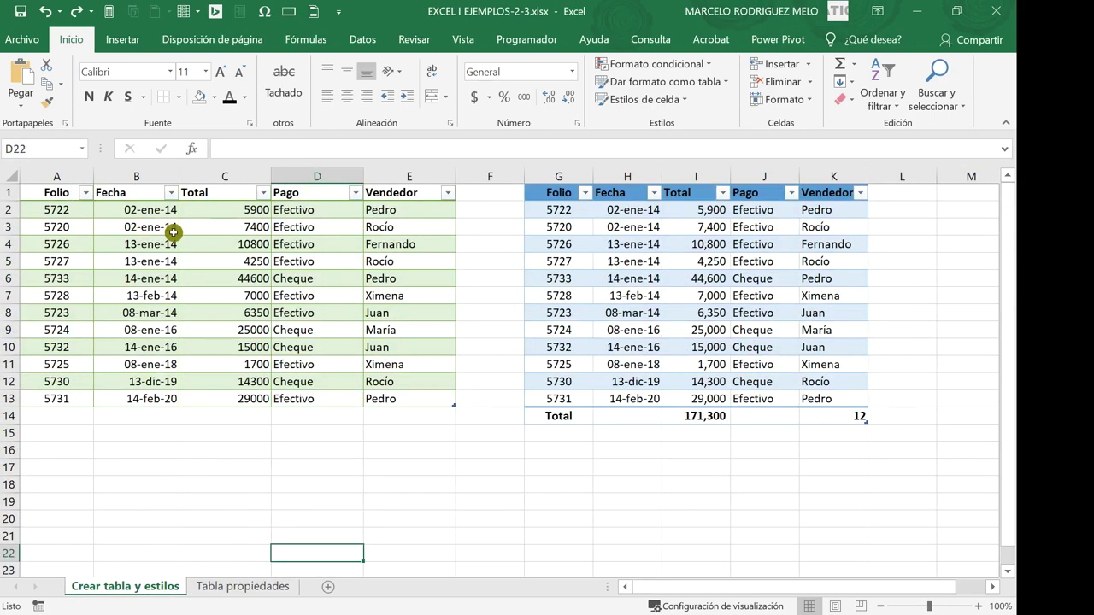
scroll(401, 439, down, 1)
scroll(402, 440, up, 1)
click(291, 586)
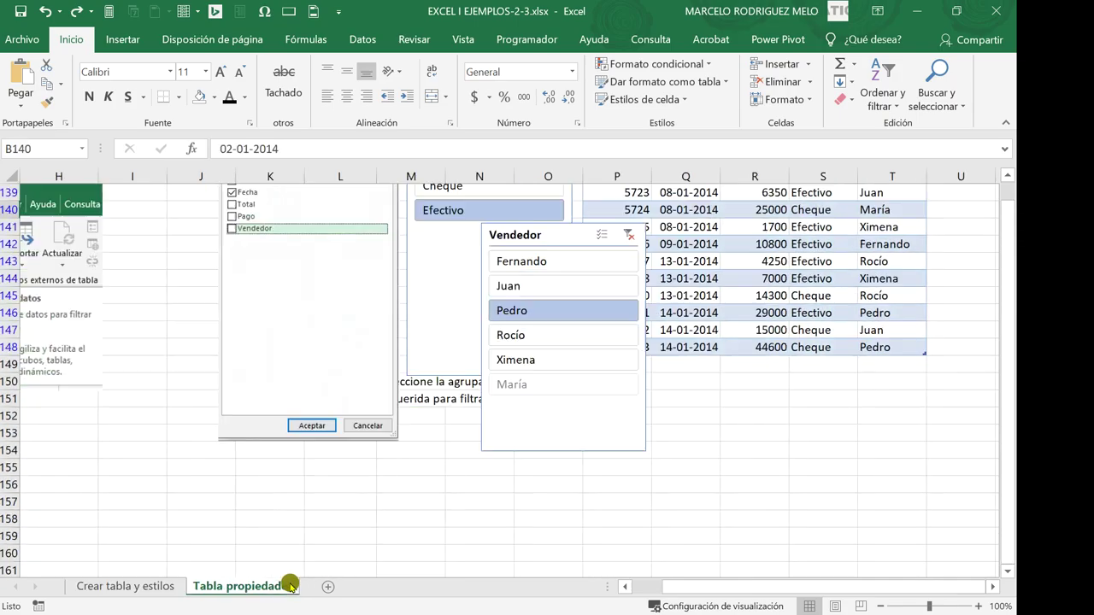
Examine the worked example on Tabla propiedades for converting a table into a data range, from row 169 down
scroll(299, 374, down, 2)
drag(772, 588, 679, 593)
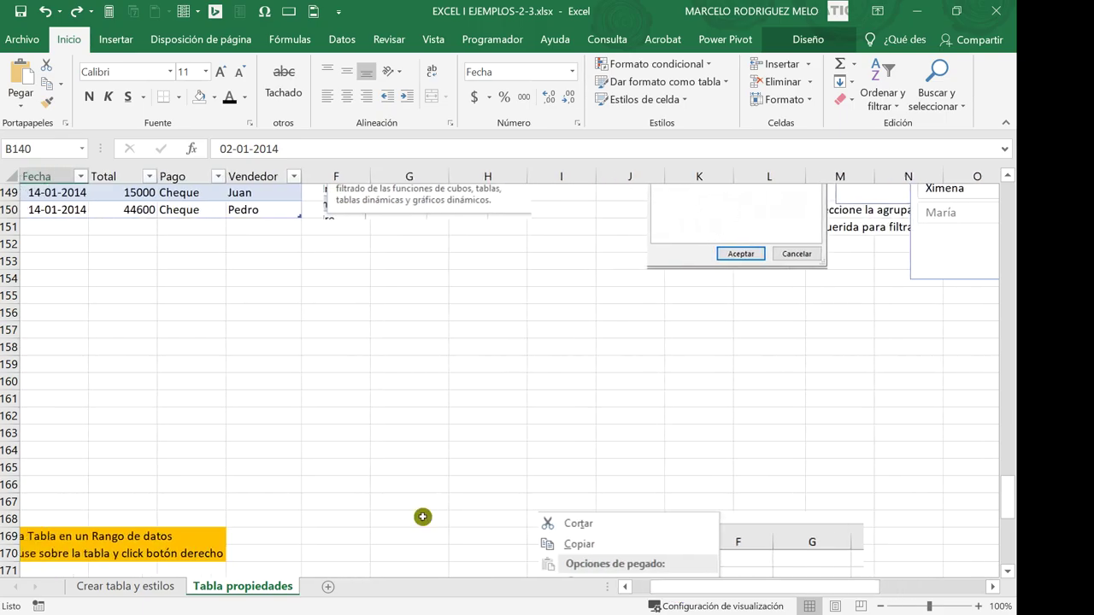
drag(701, 590, 618, 594)
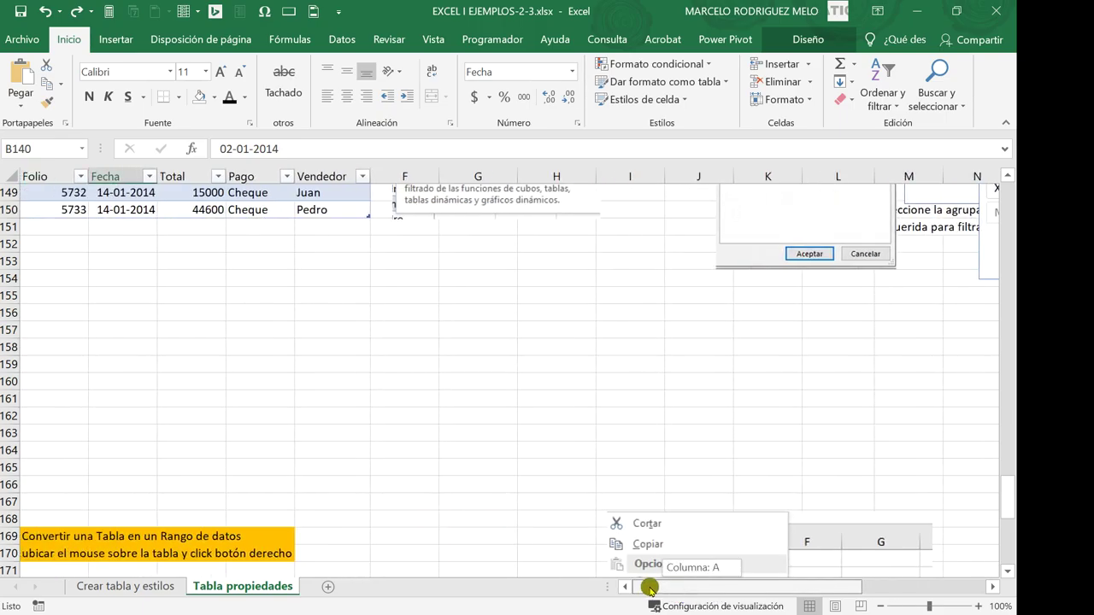
scroll(283, 360, down, 2)
scroll(283, 360, down, 4)
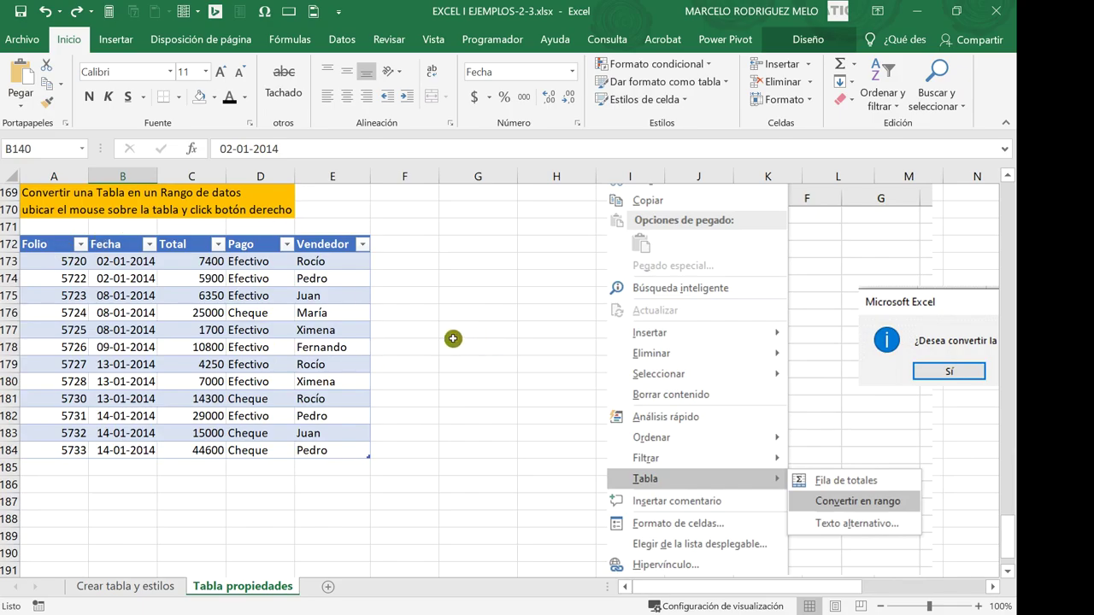
scroll(402, 338, up, 5)
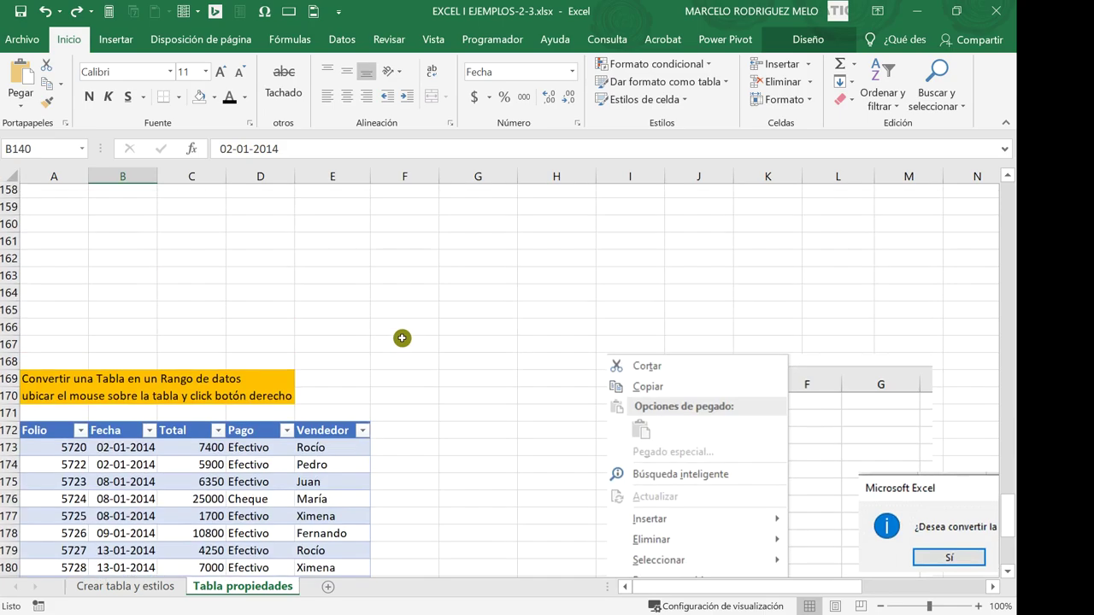